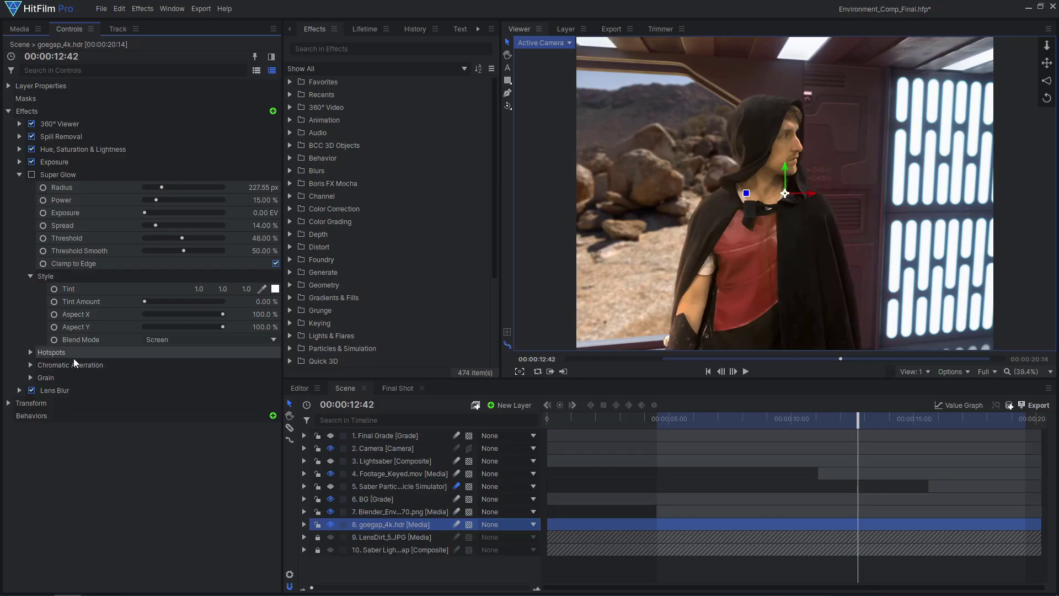
Toggle the background's Super Glow and switch on the Final Grade layer to view its effects.
click(31, 174)
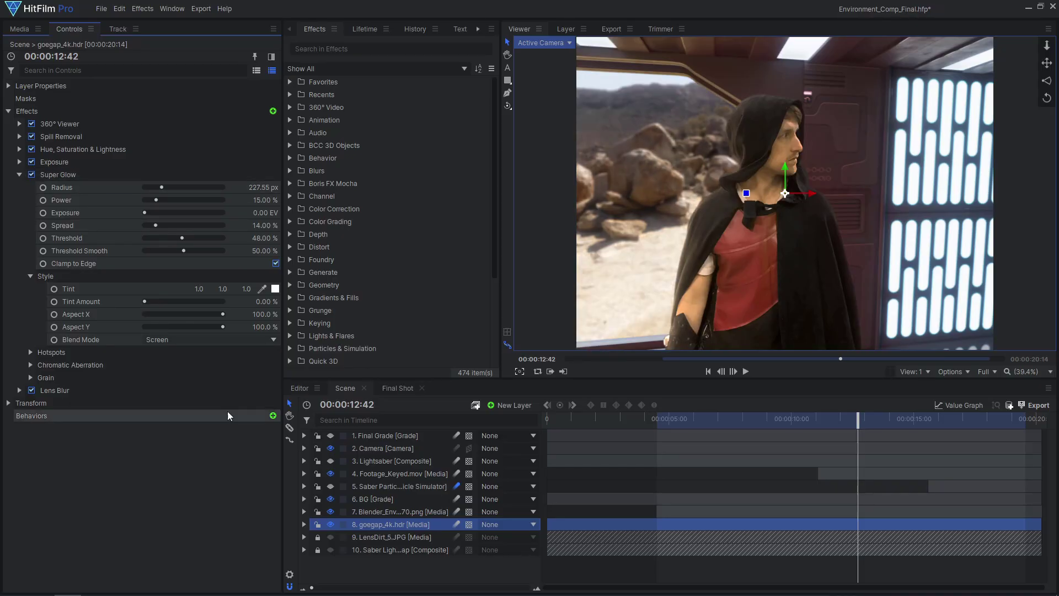
click(331, 435)
click(422, 435)
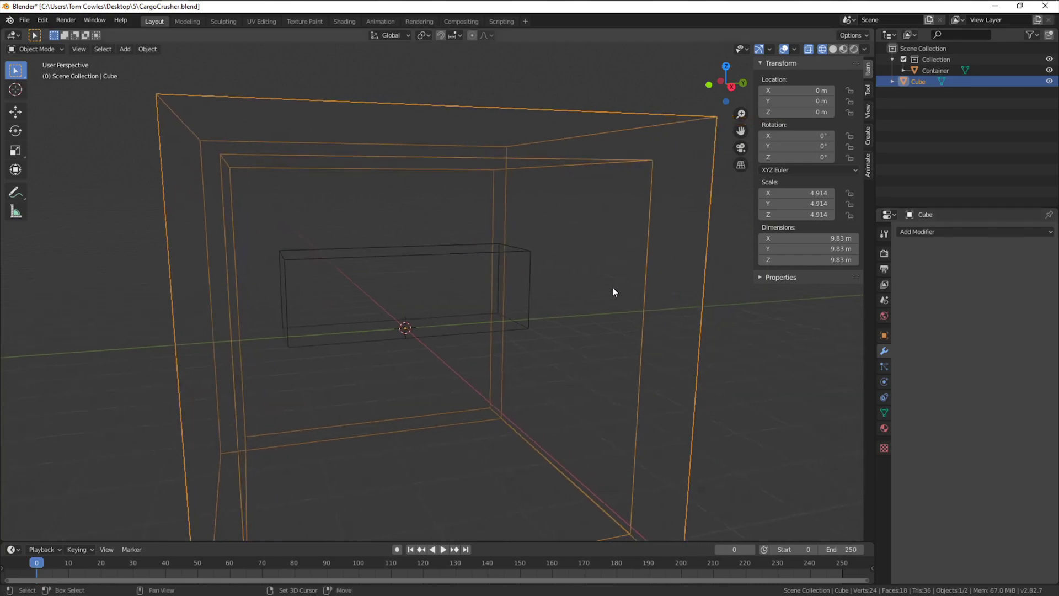
Inspect the cube's object transform properties and orbit the droid model to a front view.
click(884, 335)
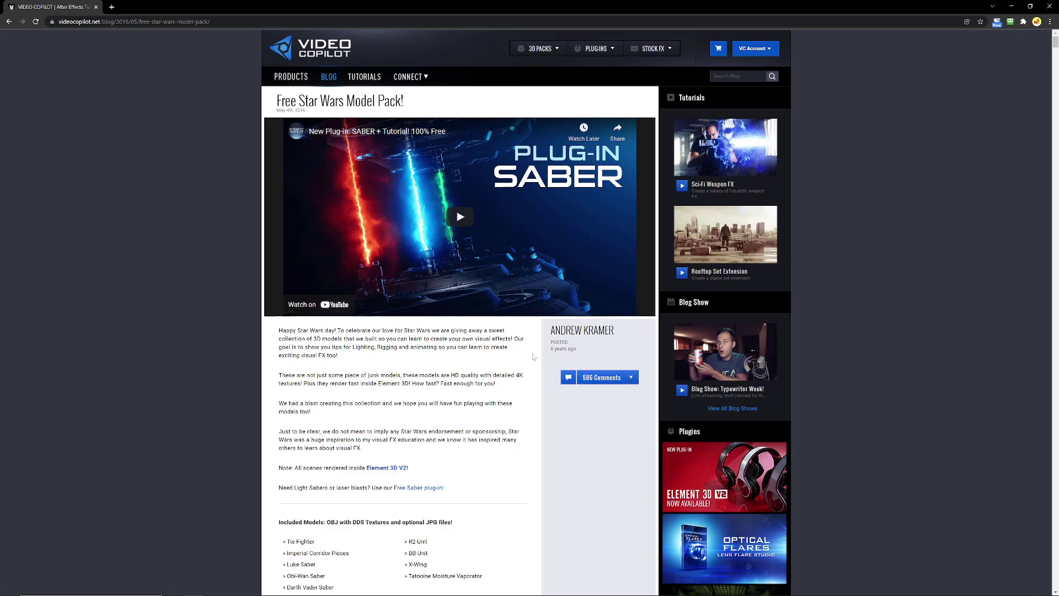
scroll(533, 357, down, 7)
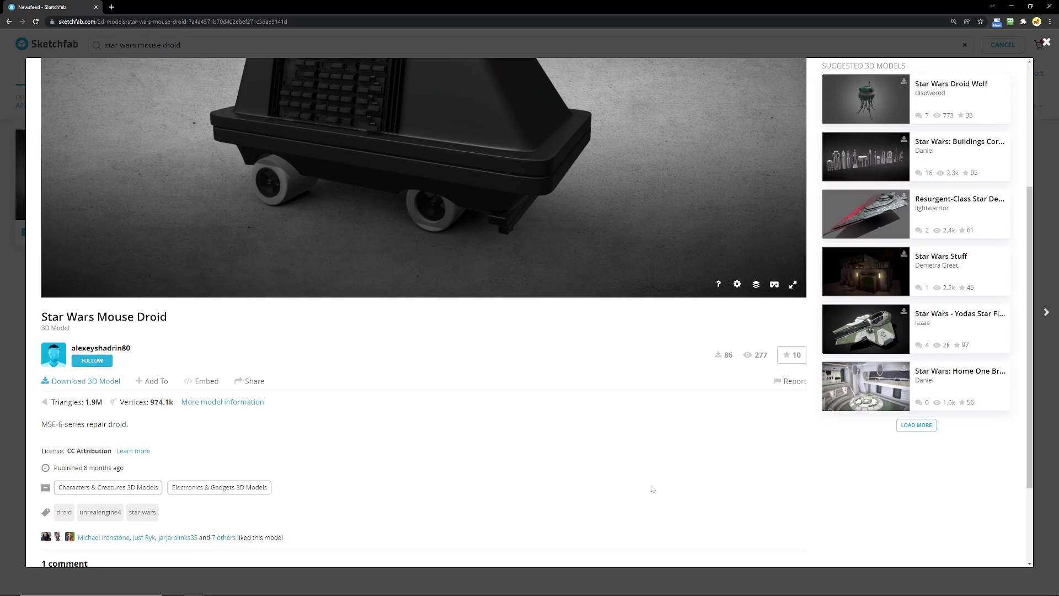
scroll(665, 496, up, 4)
mouse_move(596, 431)
mouse_down()
mouse_move(482, 336)
mouse_move(354, 338)
mouse_move(353, 303)
mouse_move(431, 334)
mouse_up()
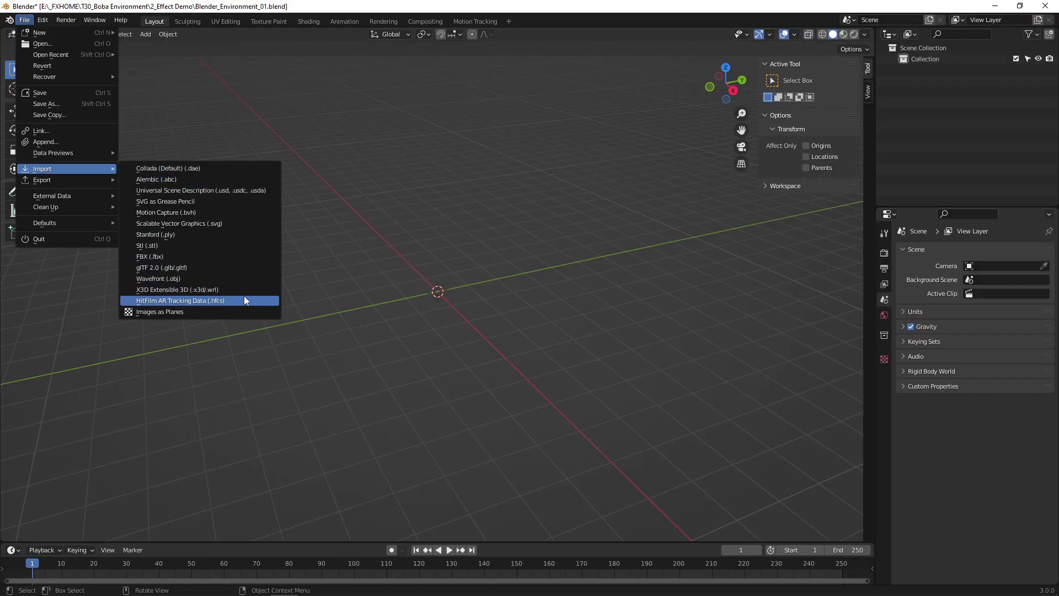
Import the HitFilm AR tracking data as a camera and look through it.
click(245, 299)
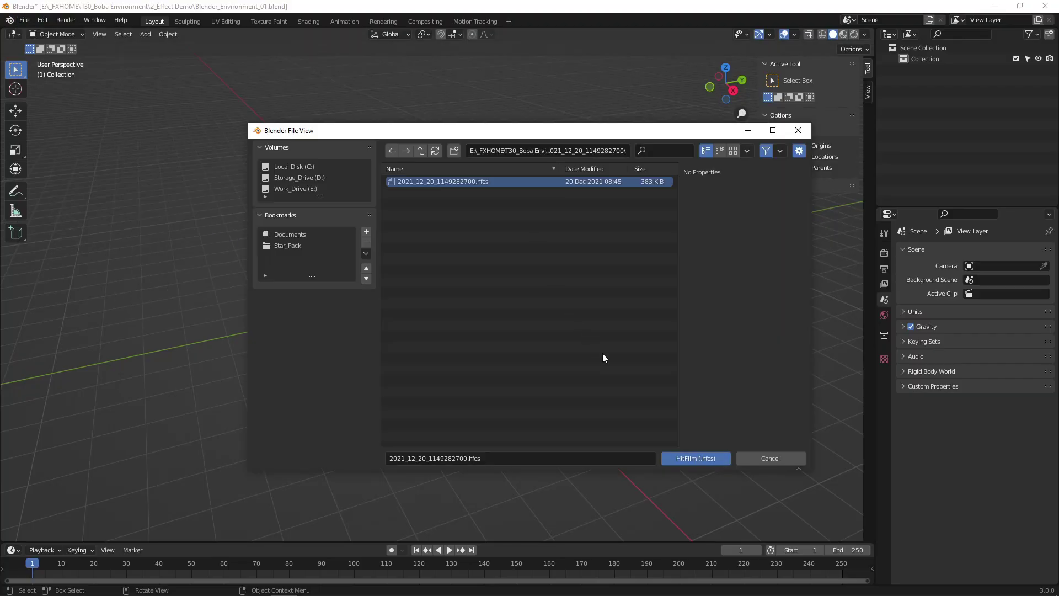
click(688, 458)
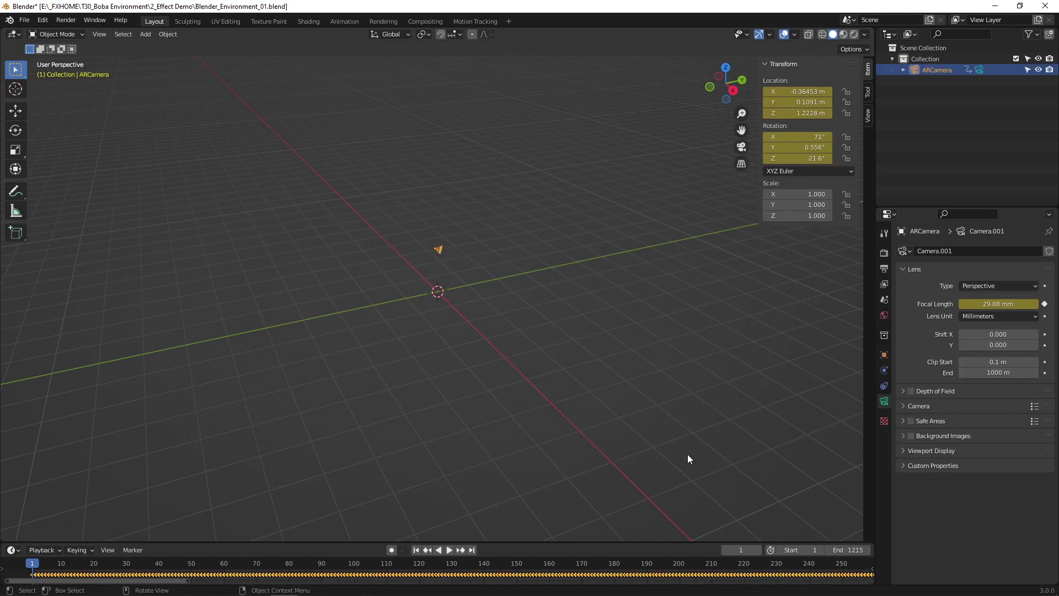
key(KP_0)
Set the tracked green-screen mp4 as the camera's movie clip background image.
click(943, 436)
click(938, 452)
click(1019, 485)
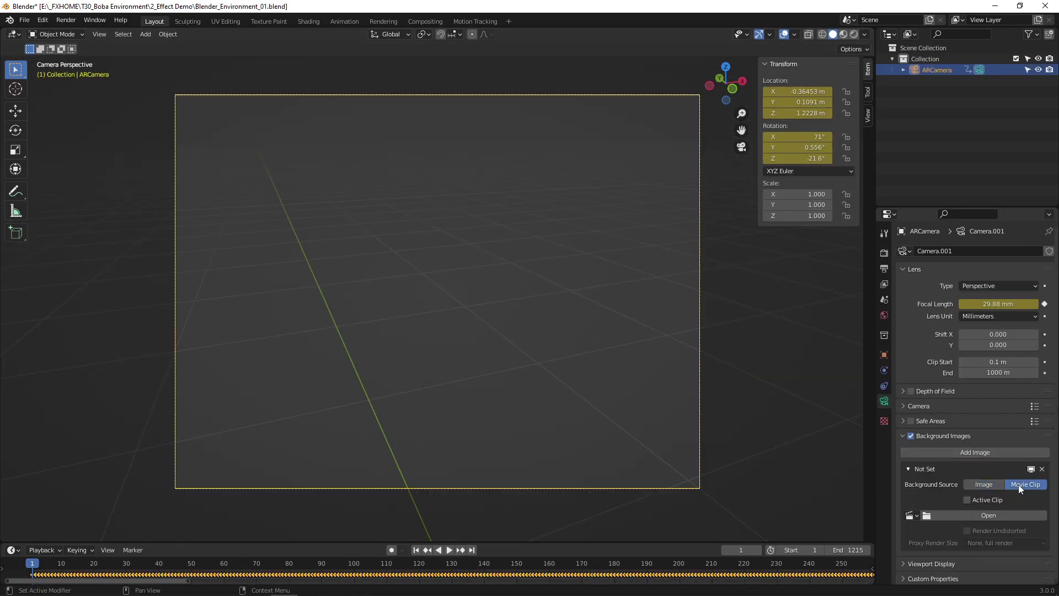
click(994, 516)
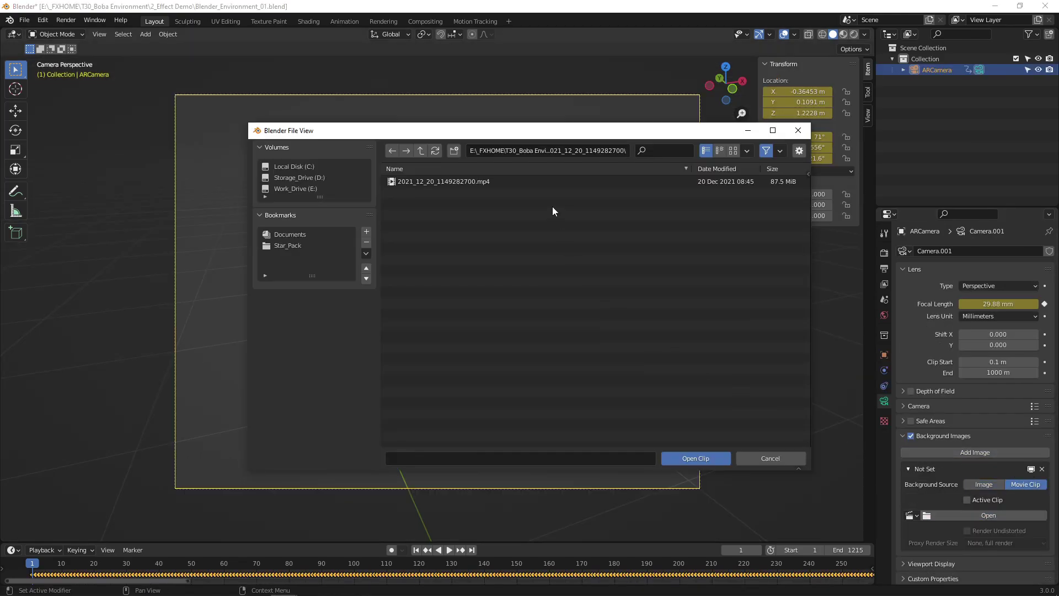
click(551, 184)
click(698, 457)
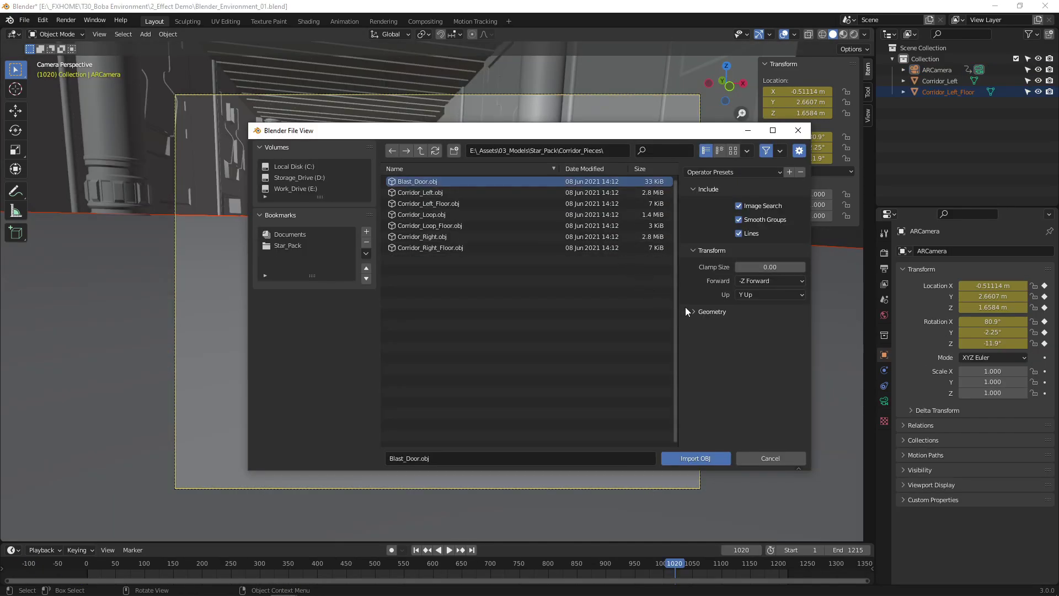
Import Blast_Door.obj split by group and frame the door pieces in the view.
click(689, 310)
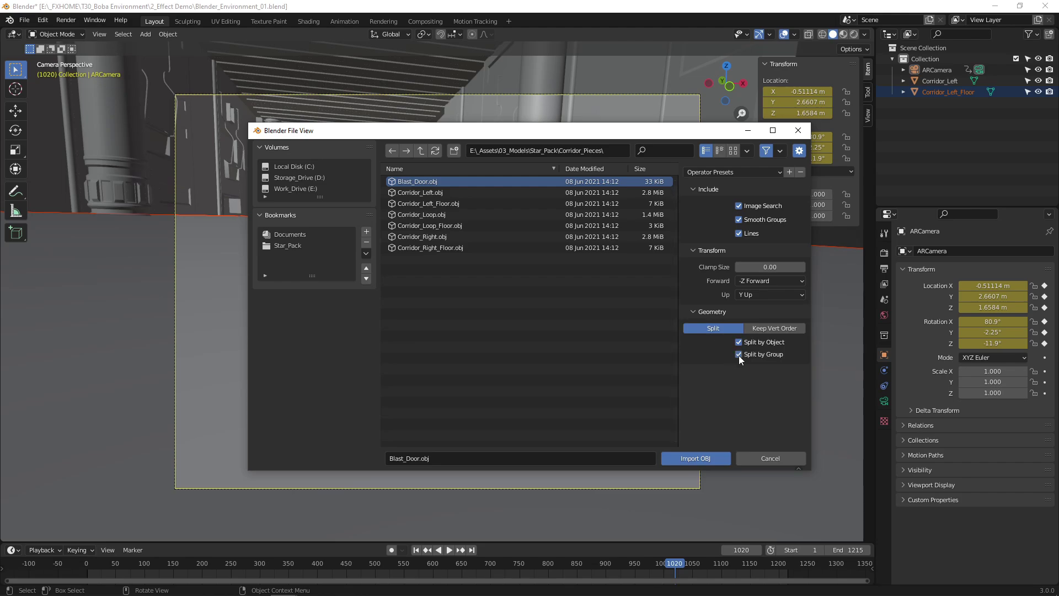
click(697, 458)
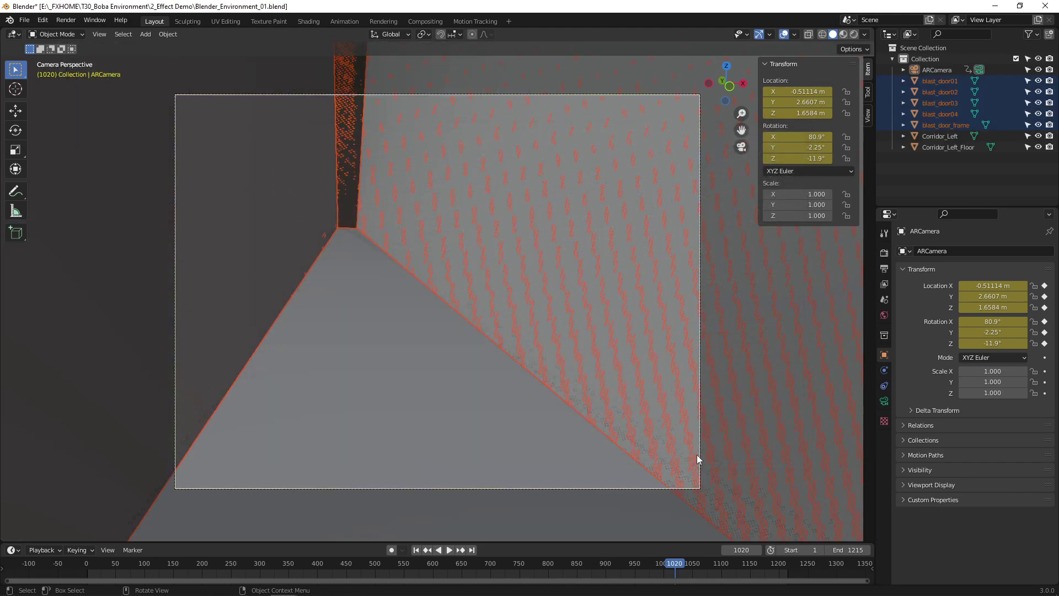
key(KP_Decimal)
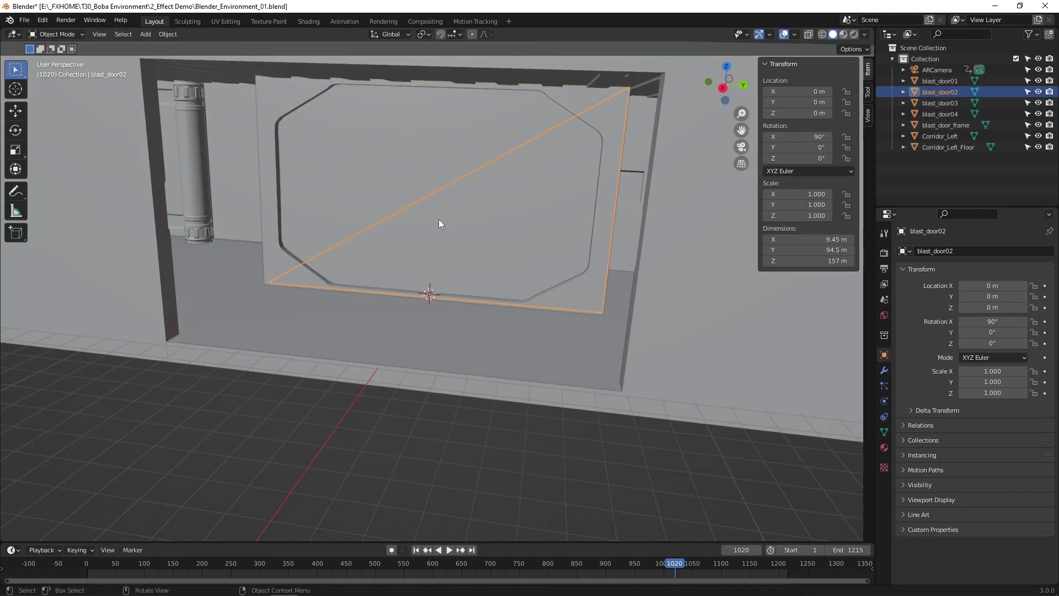
key(s)
key(Escape)
Parent the floor, door frame and blast_door01–04 to Corridor_Left as Object.
click(947, 146)
ctrl+click(948, 124)
ctrl+click(948, 114)
ctrl+click(948, 103)
ctrl+click(947, 92)
ctrl+click(940, 80)
ctrl+click(940, 135)
middle_drag(485, 248, 561, 244)
key(ctrl+p)
click(561, 245)
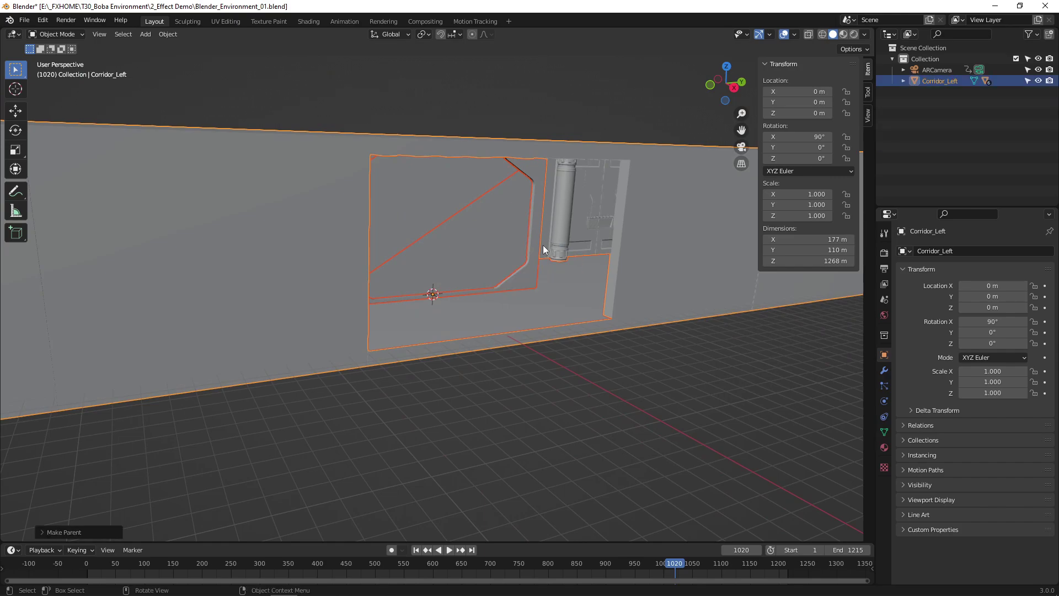
Scale Corridor_Left down to about 0.2 to suit the droid.
click(260, 256)
middle_drag(259, 256, 866, 260)
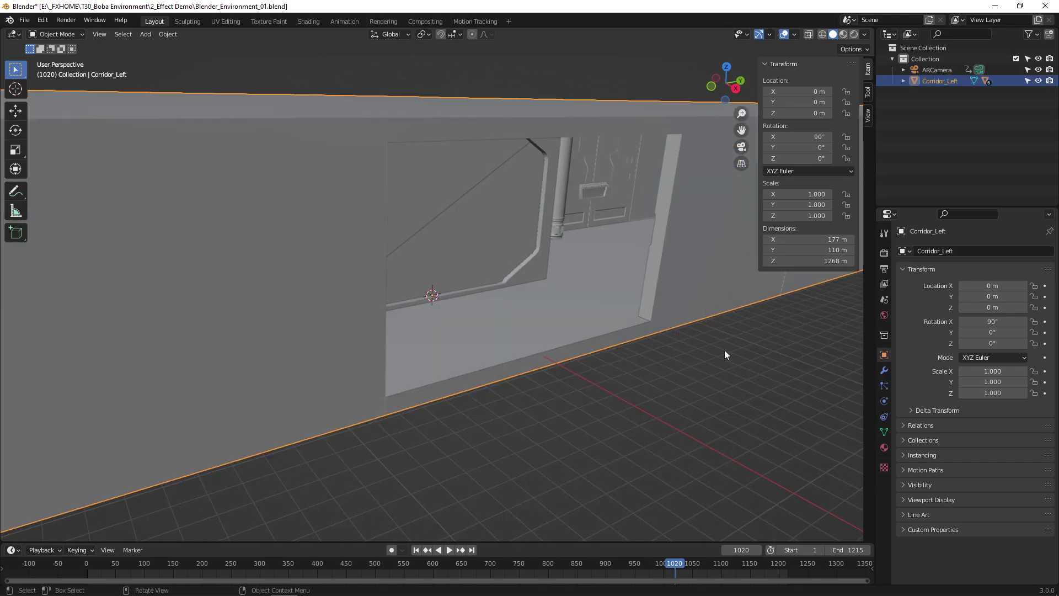
key(s)
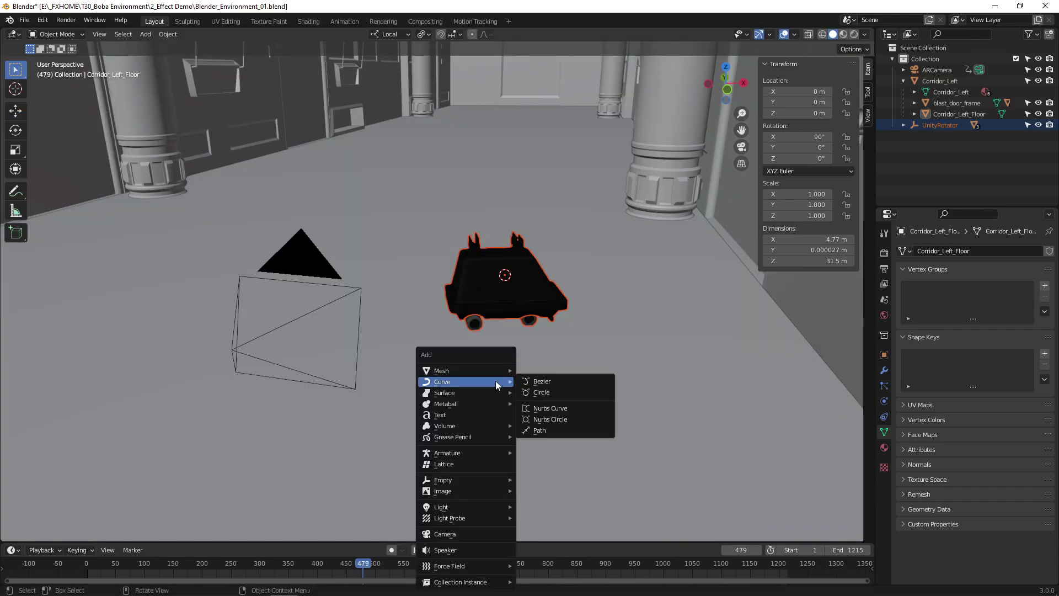
Add a Bezier curve, then move, rotate flat and stretch it along the corridor floor.
click(527, 382)
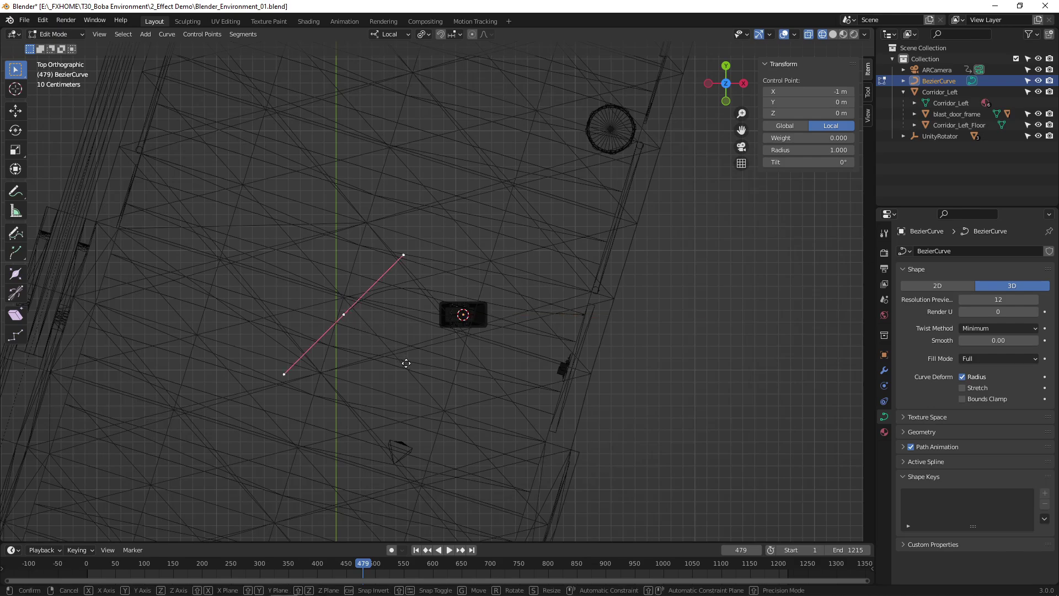
key(g)
click(453, 194)
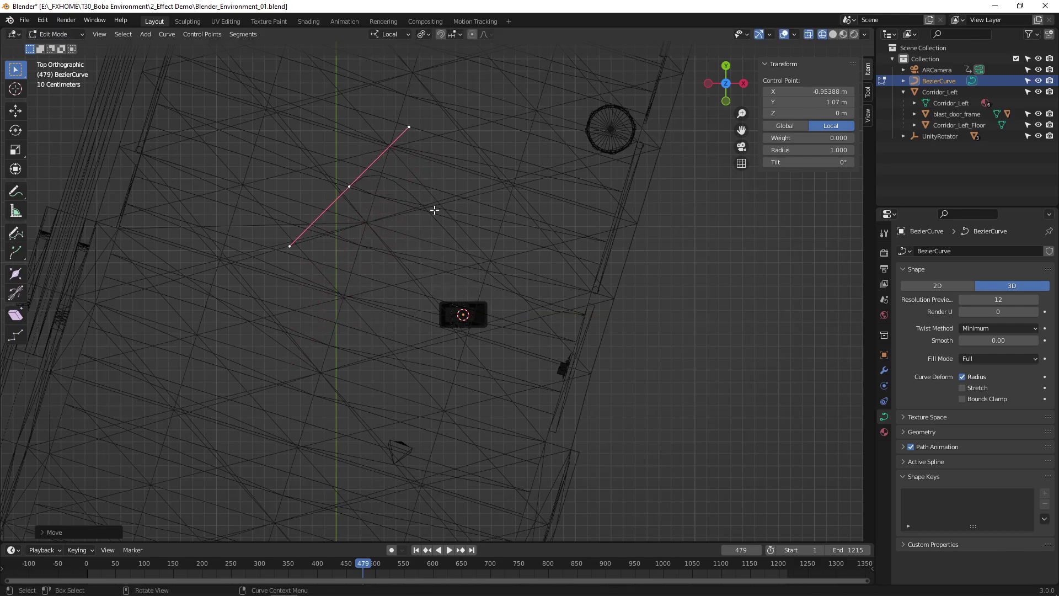
key(r)
click(486, 298)
key(s)
click(547, 292)
Extrude a new point from the curve's end further down the corridor.
click(570, 355)
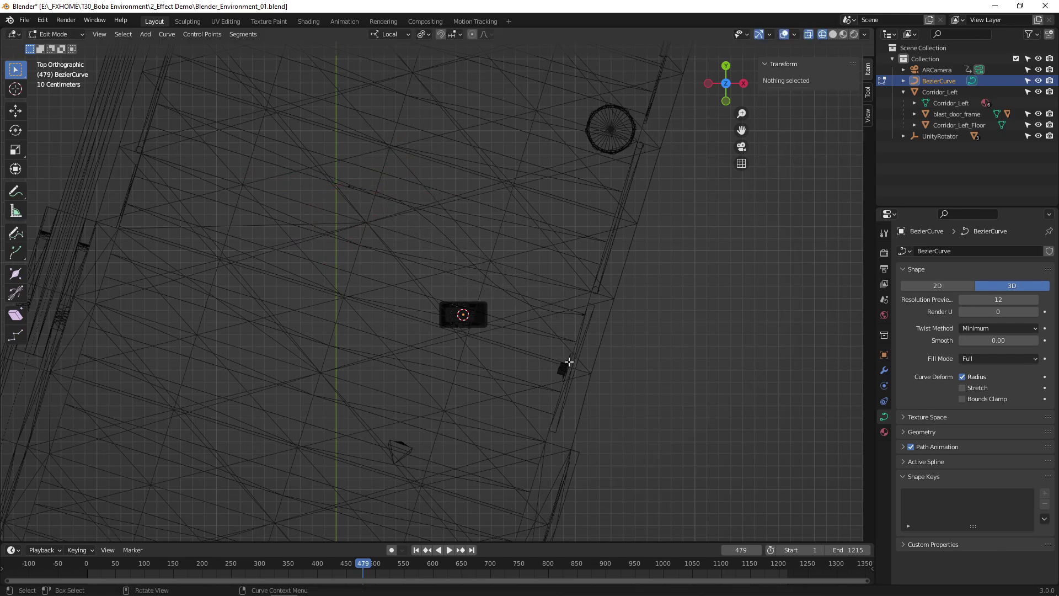
click(576, 298)
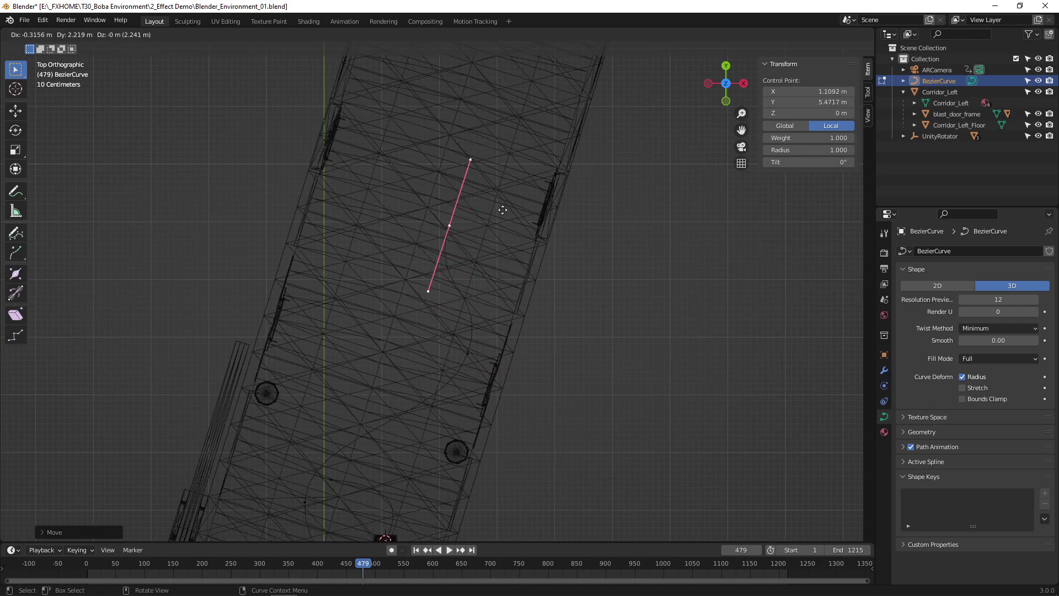
key(e)
click(496, 129)
shift+middle_drag(516, 181, 504, 369)
Place the last curve point up the corridor and give the droid a Follow Path constraint.
key(g)
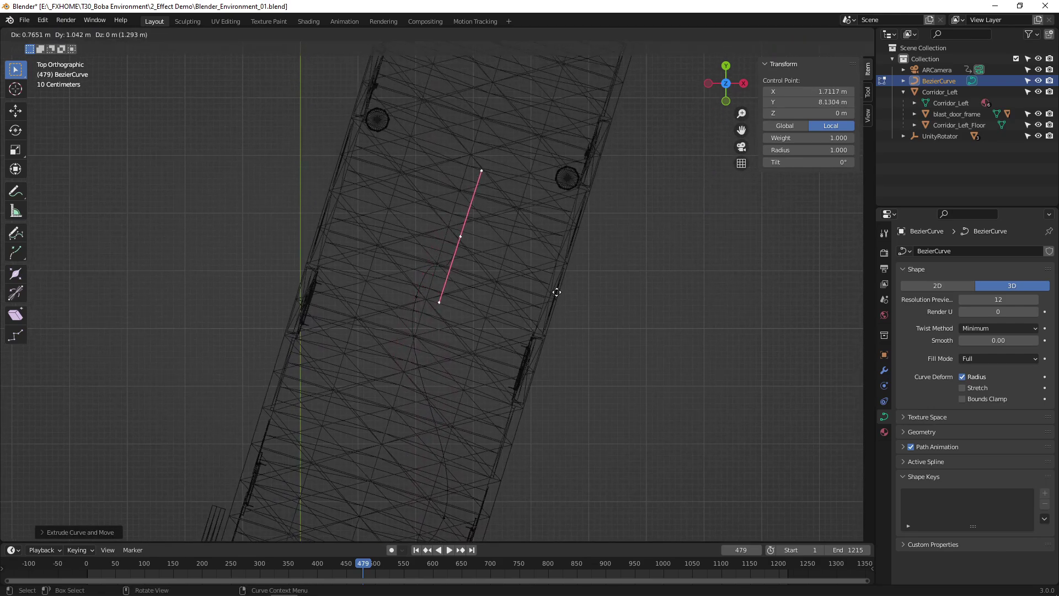
click(608, 217)
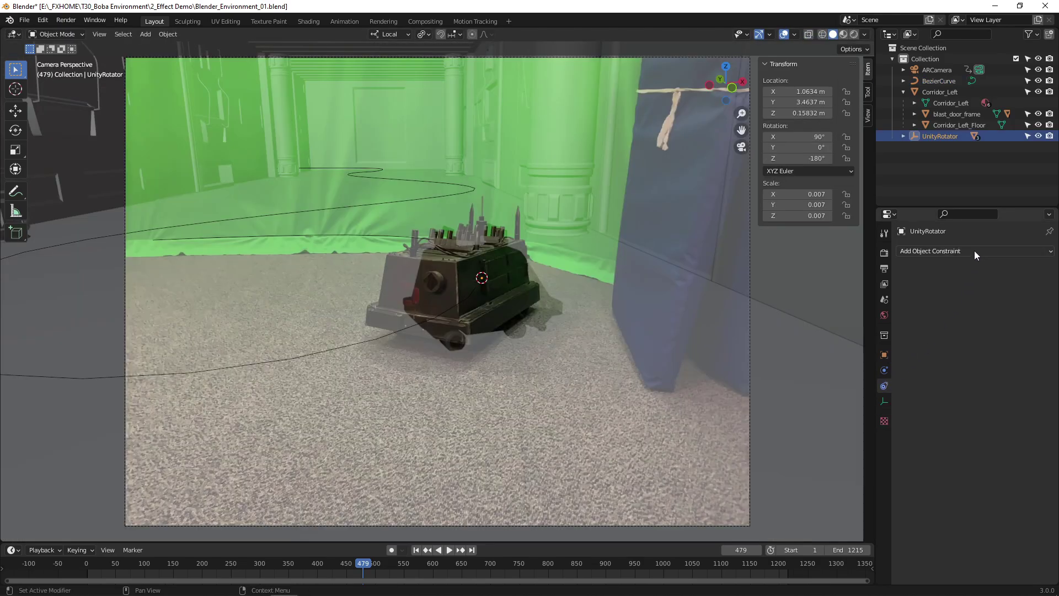
click(974, 252)
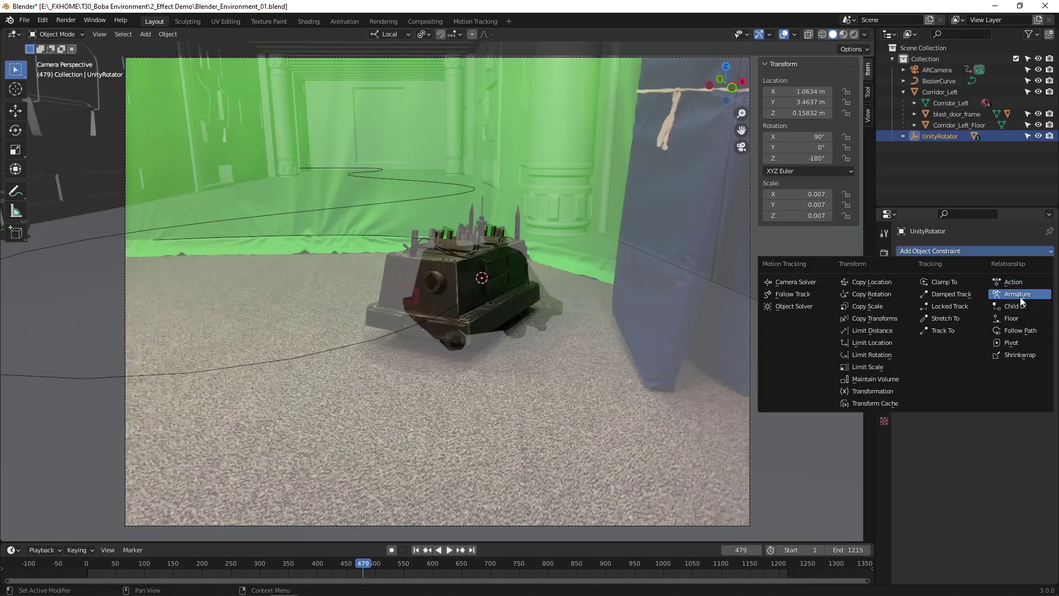
click(1021, 328)
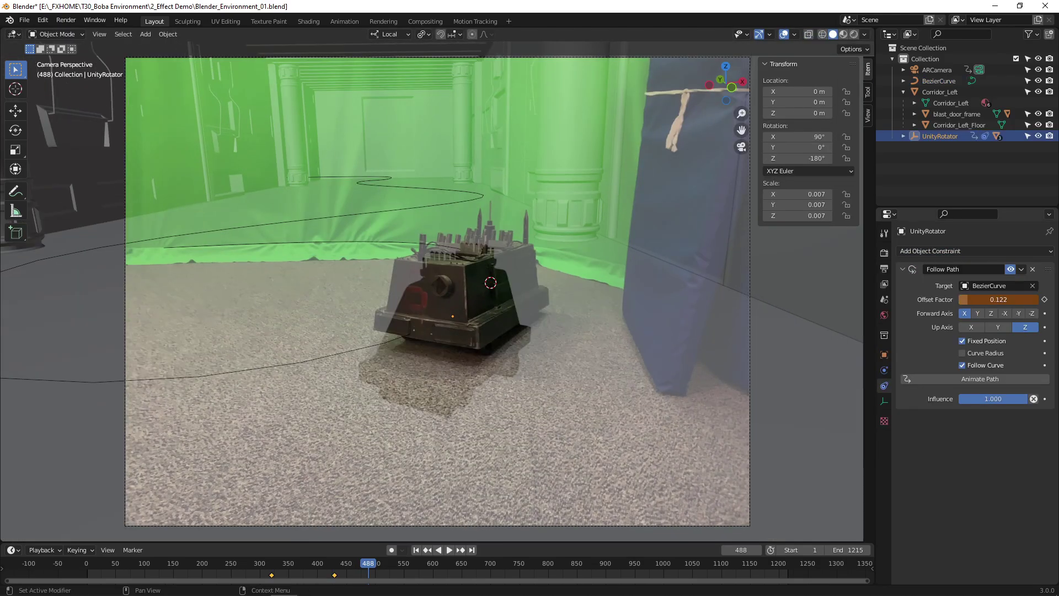
Keyframe the Offset Factor at the start, frame 551 and frame 675 so the droid reaches the path's end.
right_click(968, 299)
click(969, 299)
key(space)
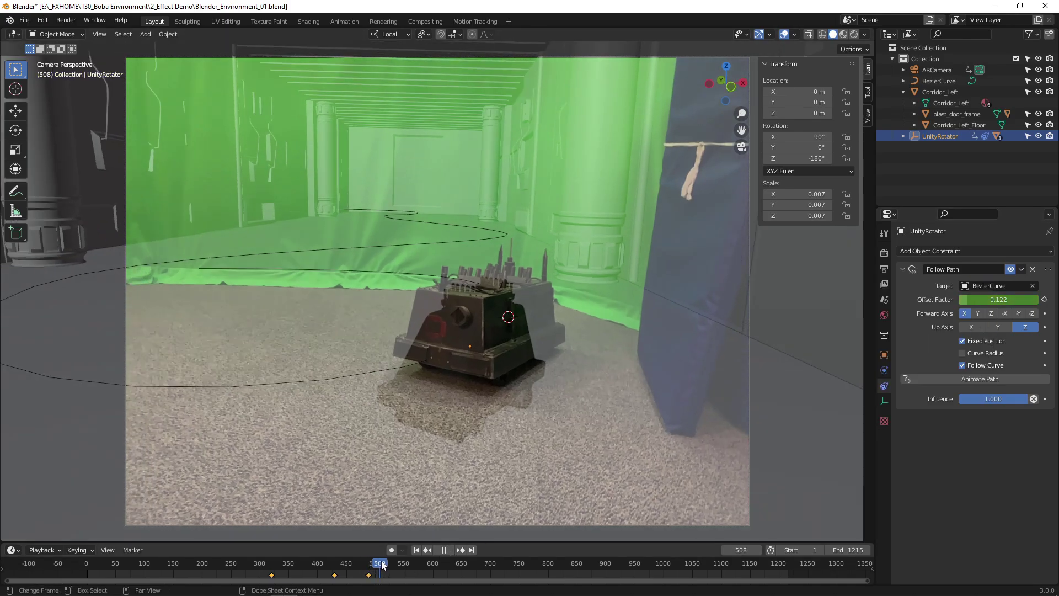
key(space)
right_click(992, 300)
click(991, 300)
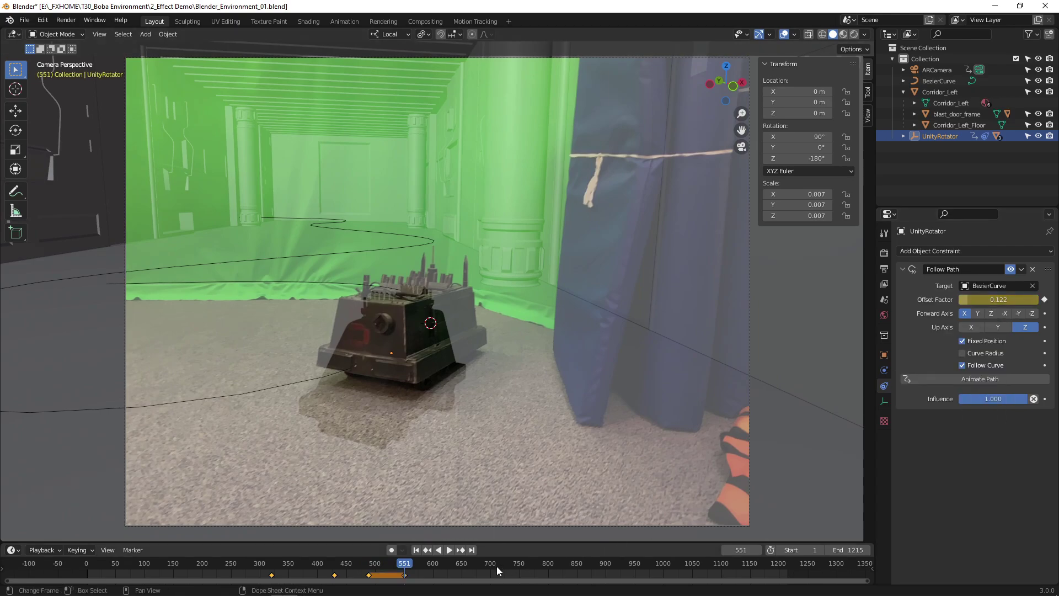
drag(415, 570, 476, 568)
drag(971, 299, 1028, 300)
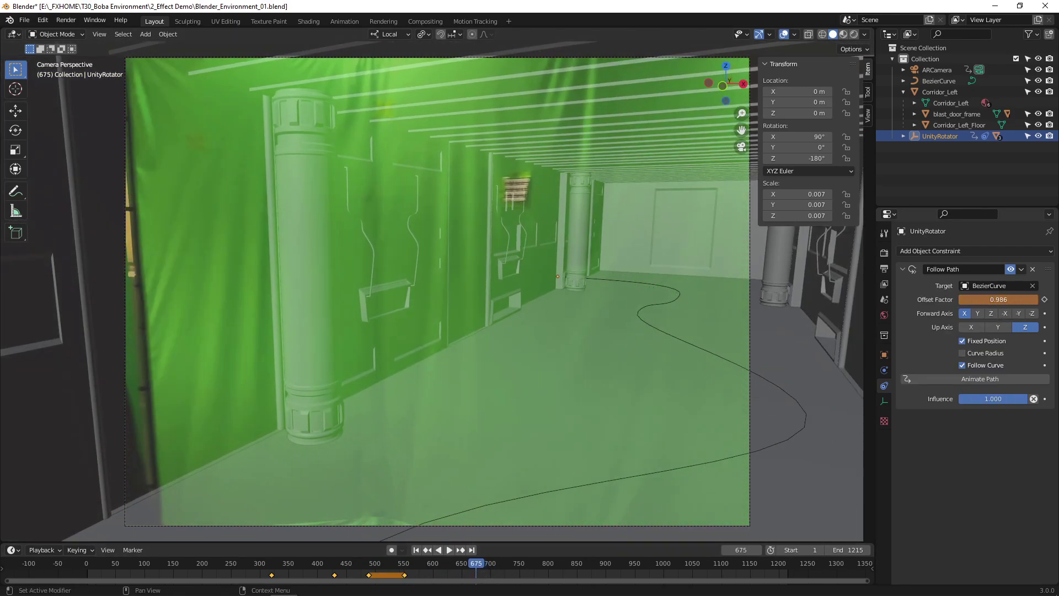
right_click(998, 300)
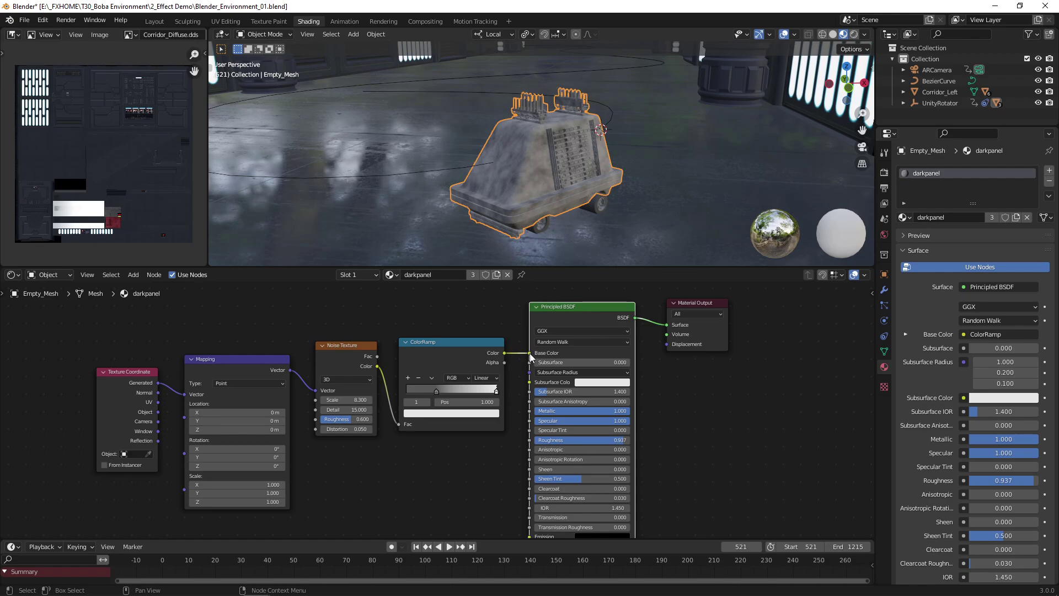
Move the darkpanel ColorRamp link from Base Color to the Principled BSDF Roughness socket.
drag(529, 353, 523, 365)
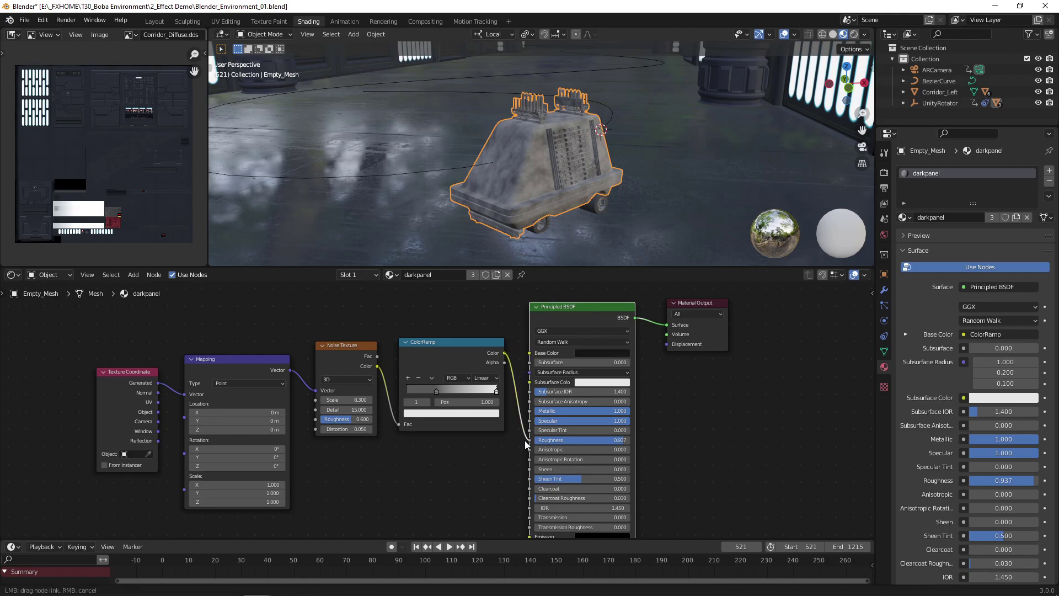
drag(526, 444, 528, 441)
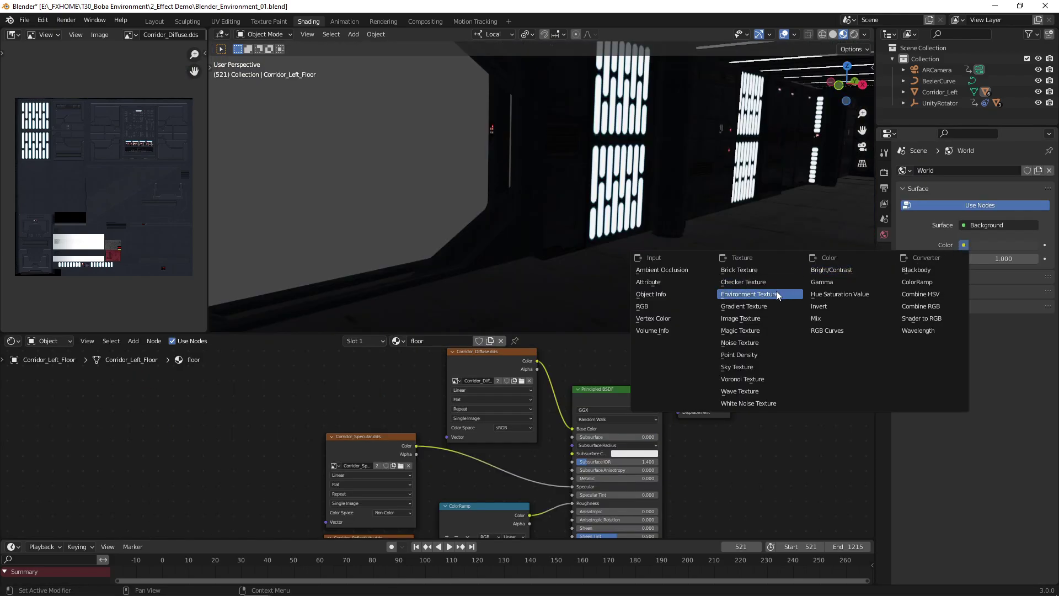
Set the World colour to an Environment Texture loaded with goegap_4k.hdr.
click(778, 294)
click(1018, 259)
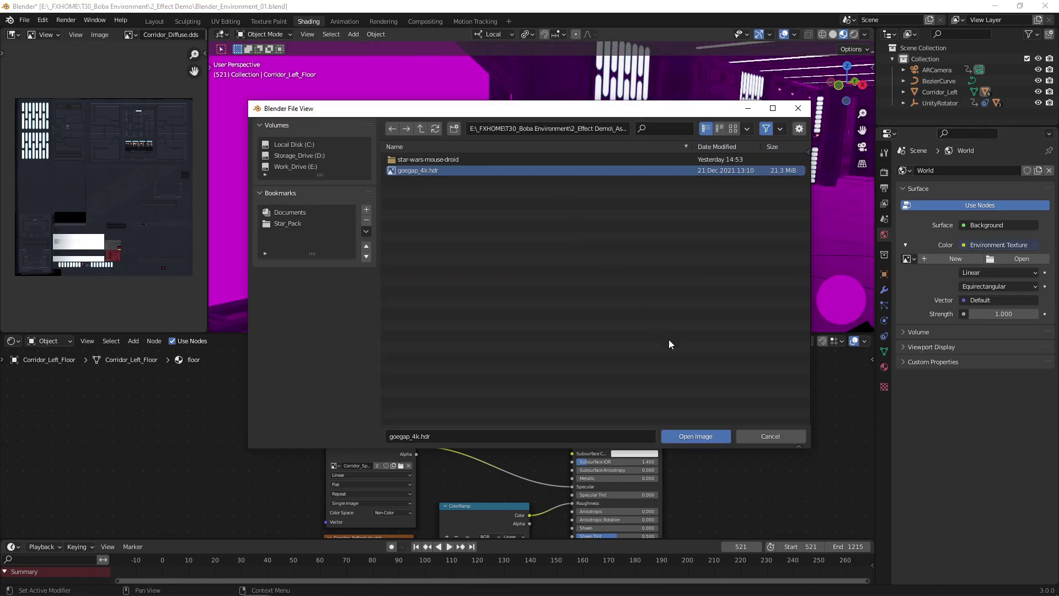
click(697, 436)
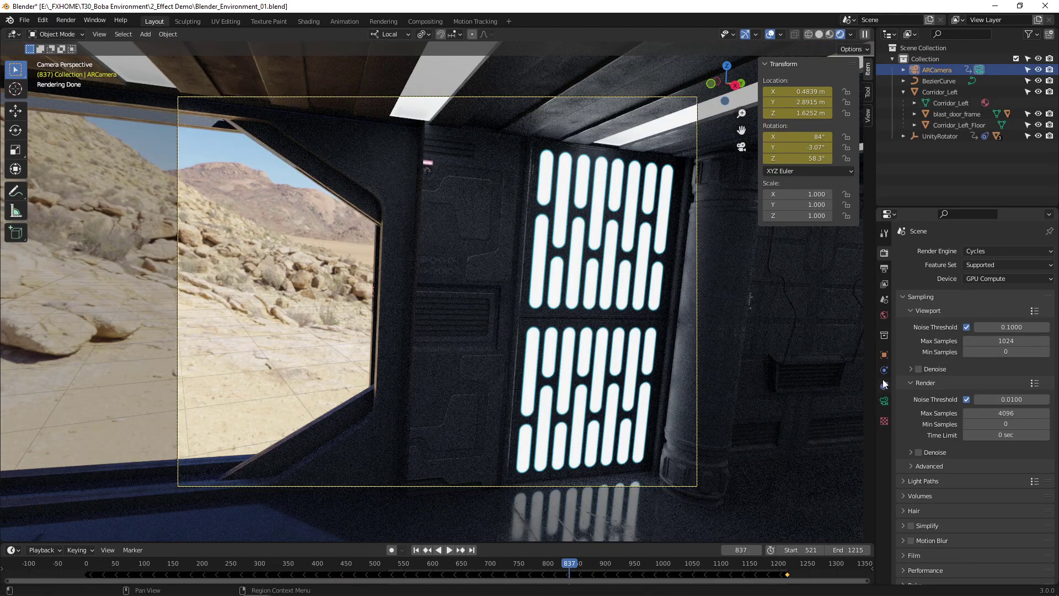
Tick Film > Transparent in Render properties, then enable and select the Saber Light.
scroll(920, 498, down, 2)
click(904, 502)
scroll(905, 502, down, 1)
scroll(905, 501, down, 2)
click(918, 515)
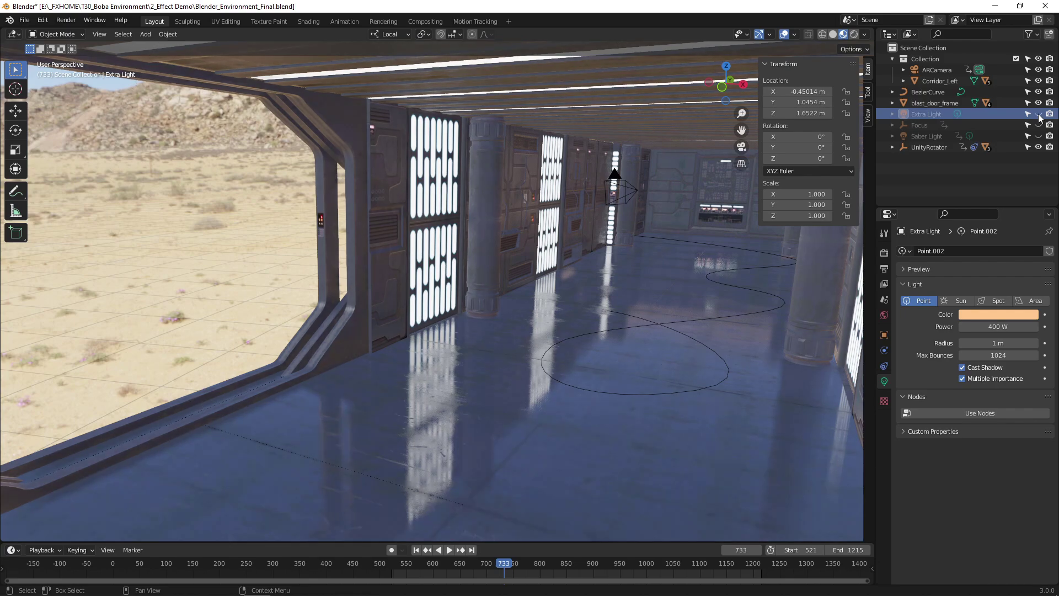
click(1038, 136)
click(1032, 135)
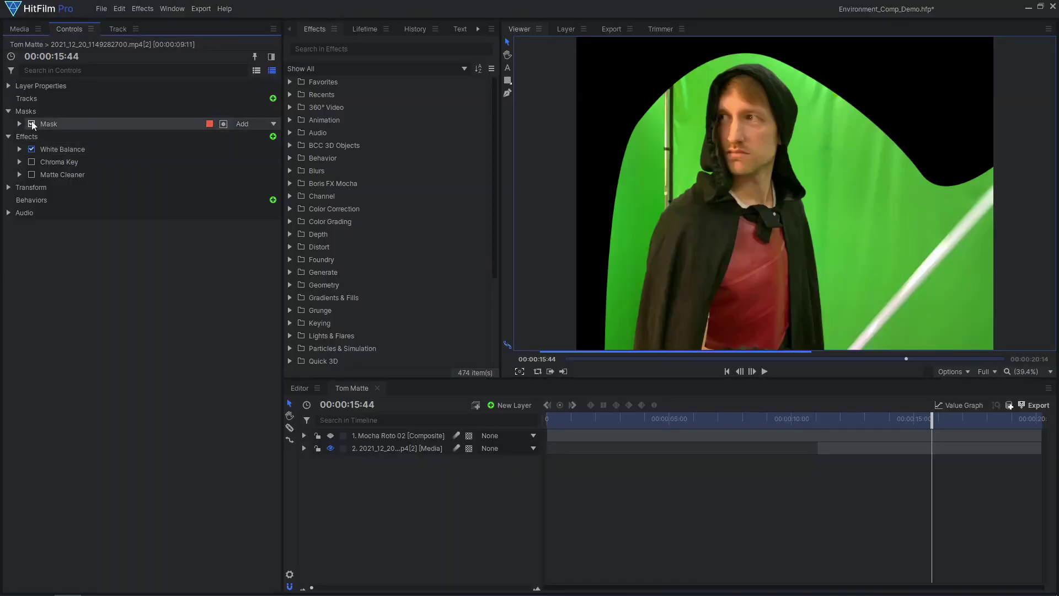
Enable the actor's Mask, Chroma Key and Matte Cleaner and check the matte.
click(32, 162)
click(31, 174)
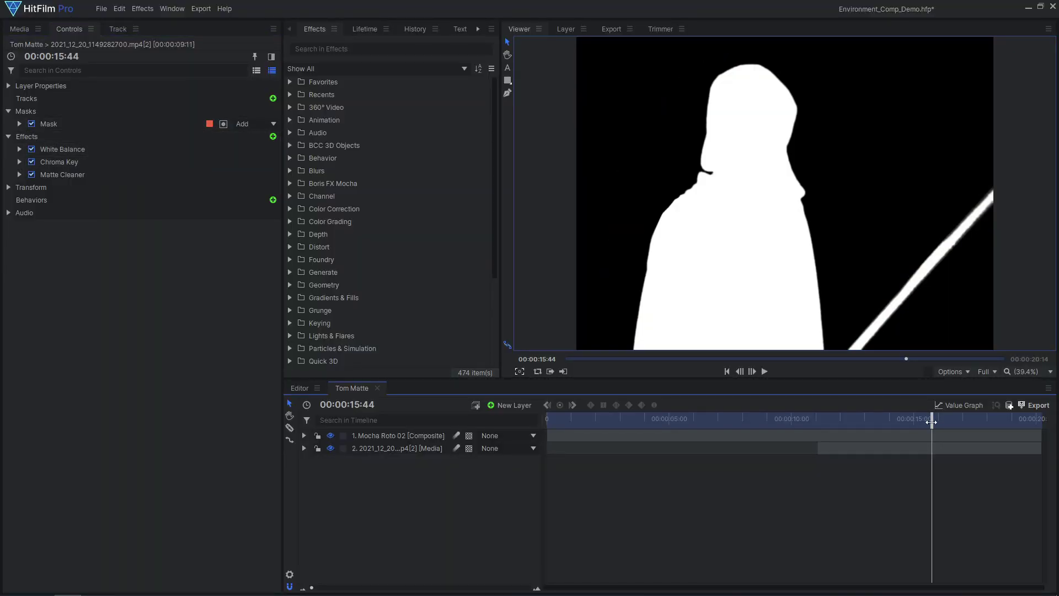
mouse_move(932, 422)
mouse_down()
mouse_move(941, 422)
mouse_move(919, 423)
mouse_up()
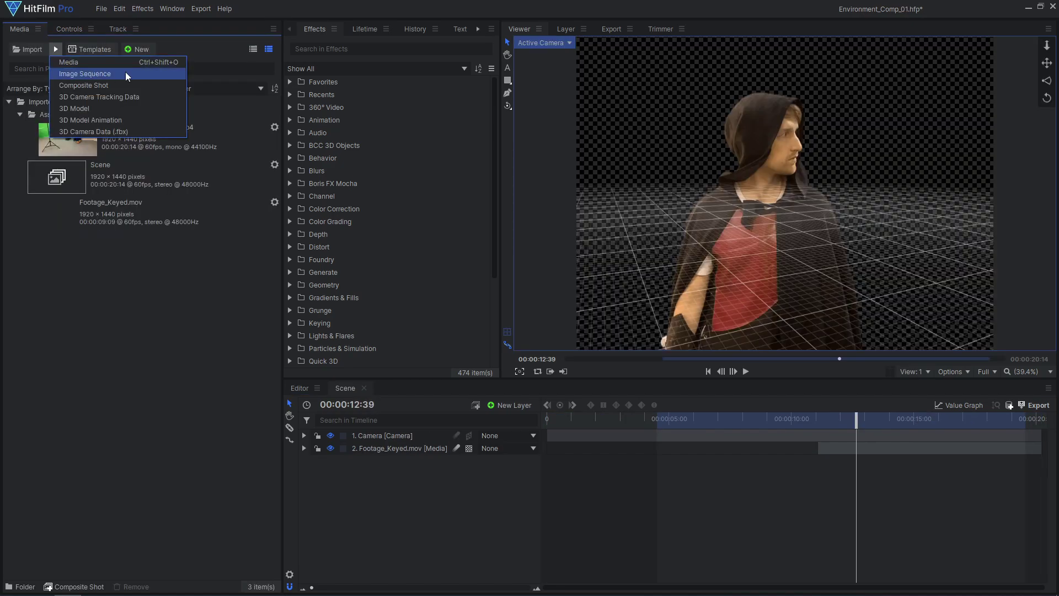
Import the Blender_Env_Render_01 PNG sequence and set its frame rate to 60 fps.
click(127, 74)
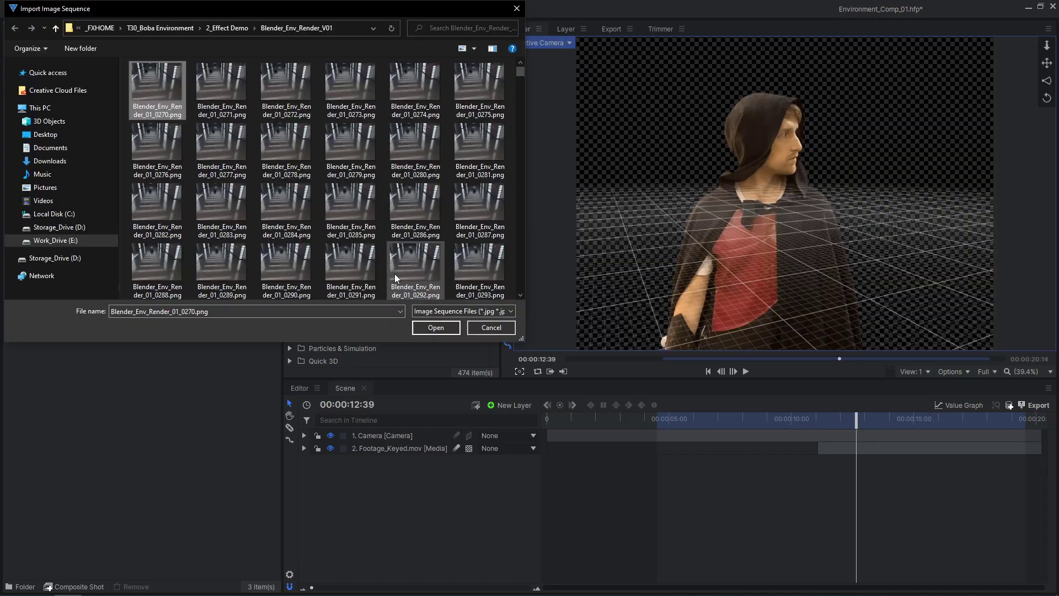
click(435, 329)
click(274, 240)
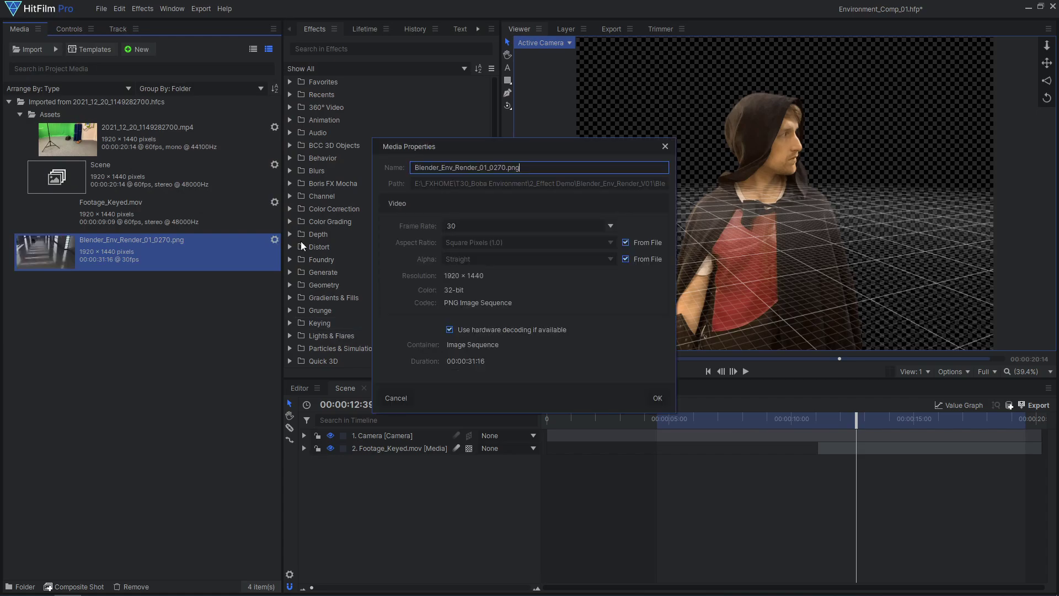
click(609, 227)
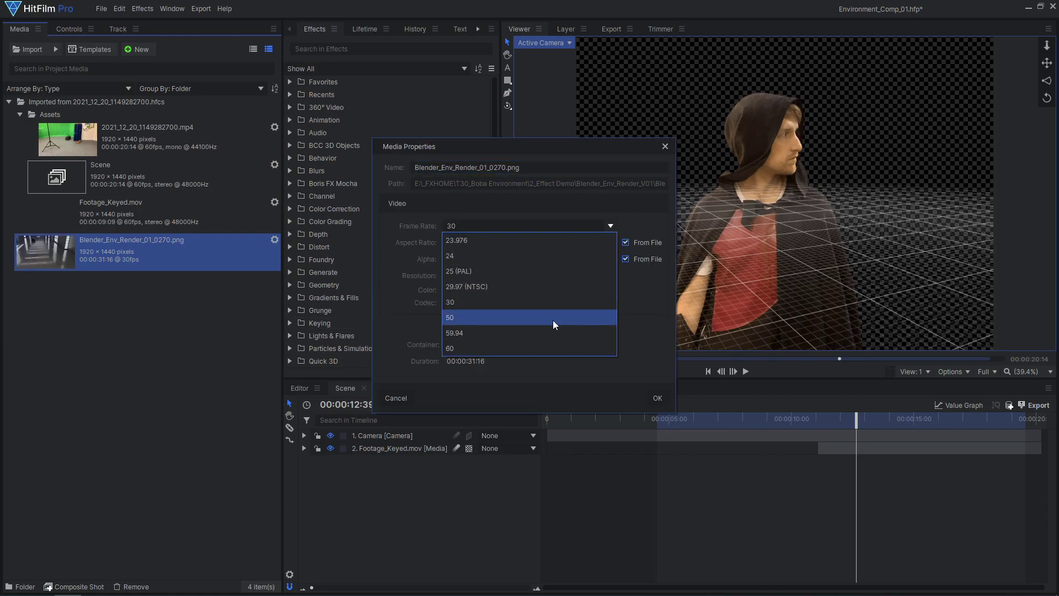
click(534, 346)
click(657, 398)
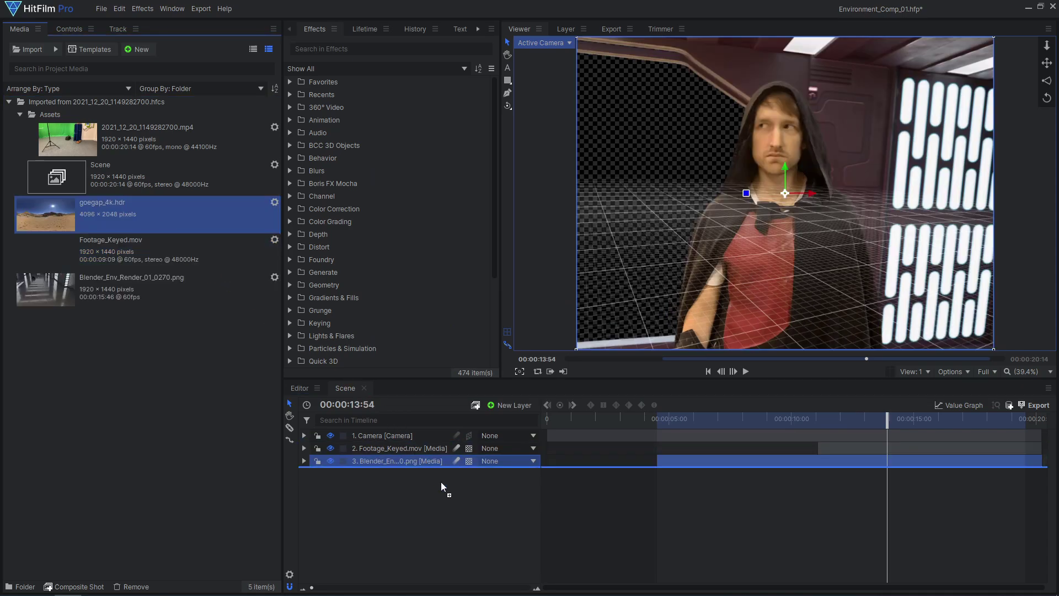
Place goegap_4k.hdr in the scene, turn off Use Fisheye Lens, and set Lens Blur radius to 7.
drag(442, 482, 441, 481)
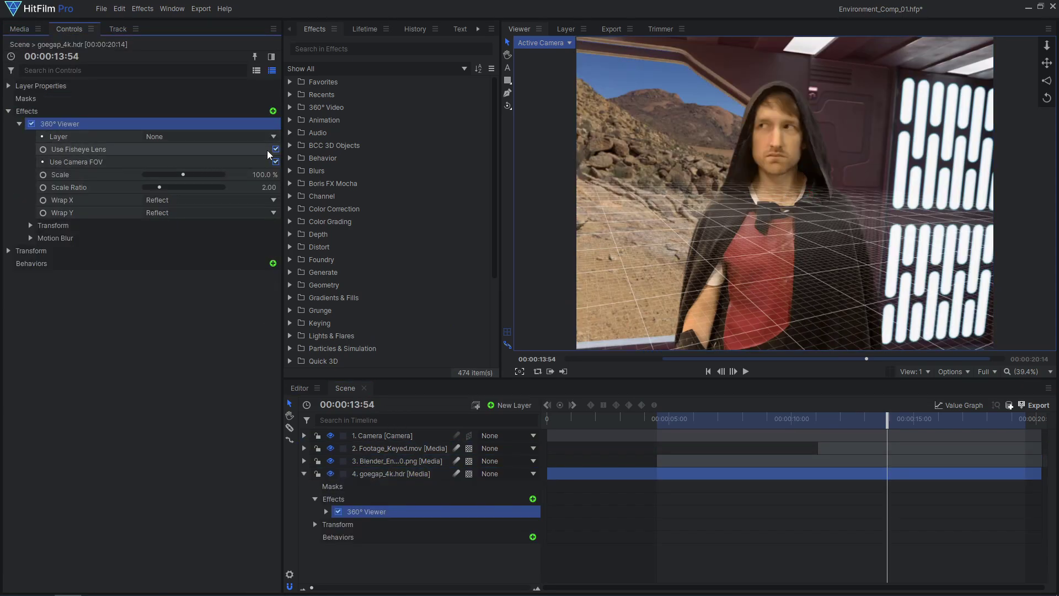
click(276, 149)
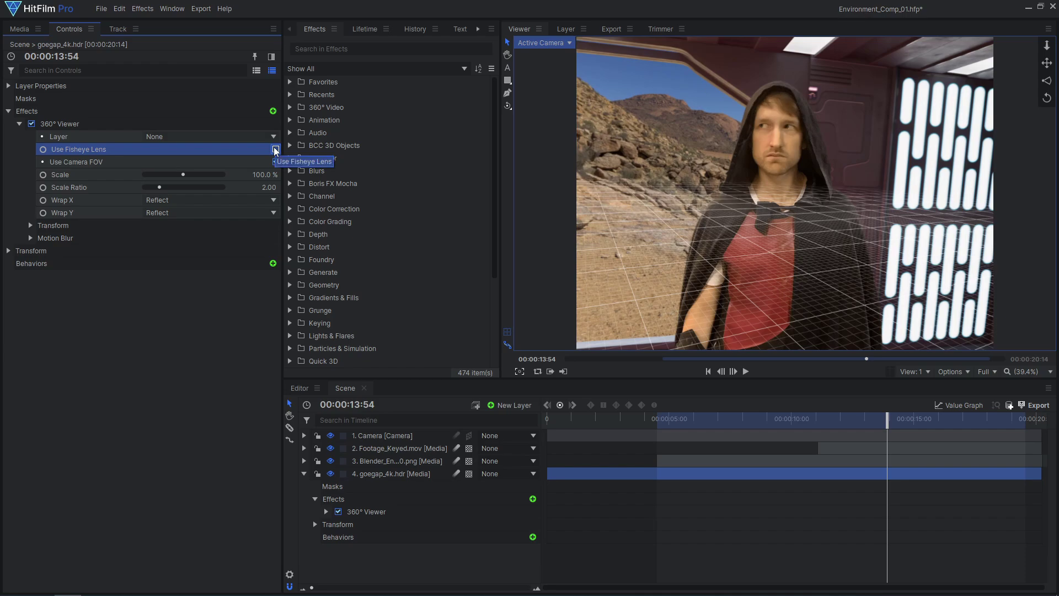
drag(865, 414, 871, 420)
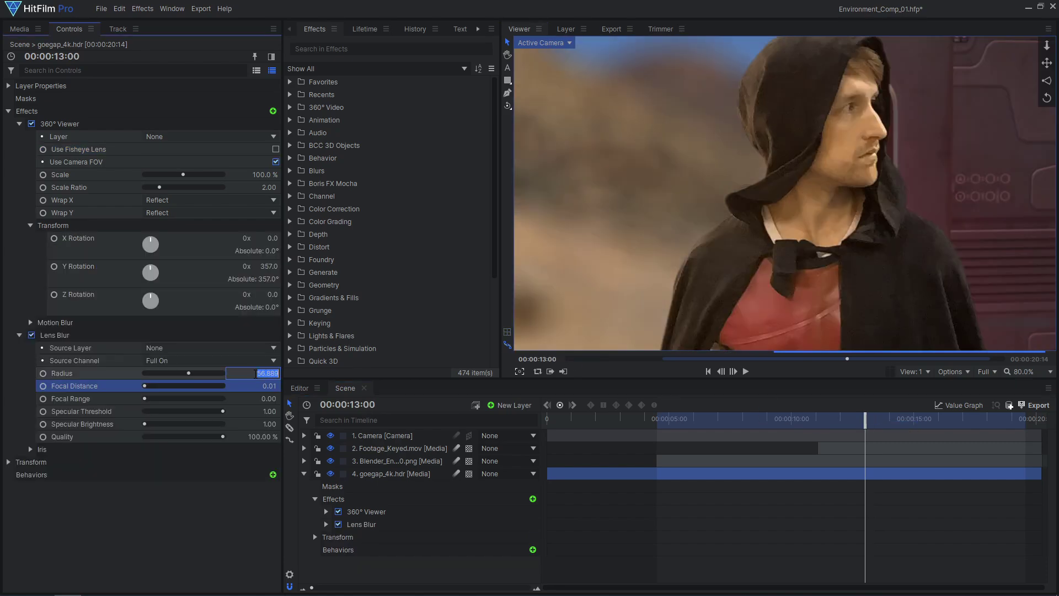
text(7)
key(Return)
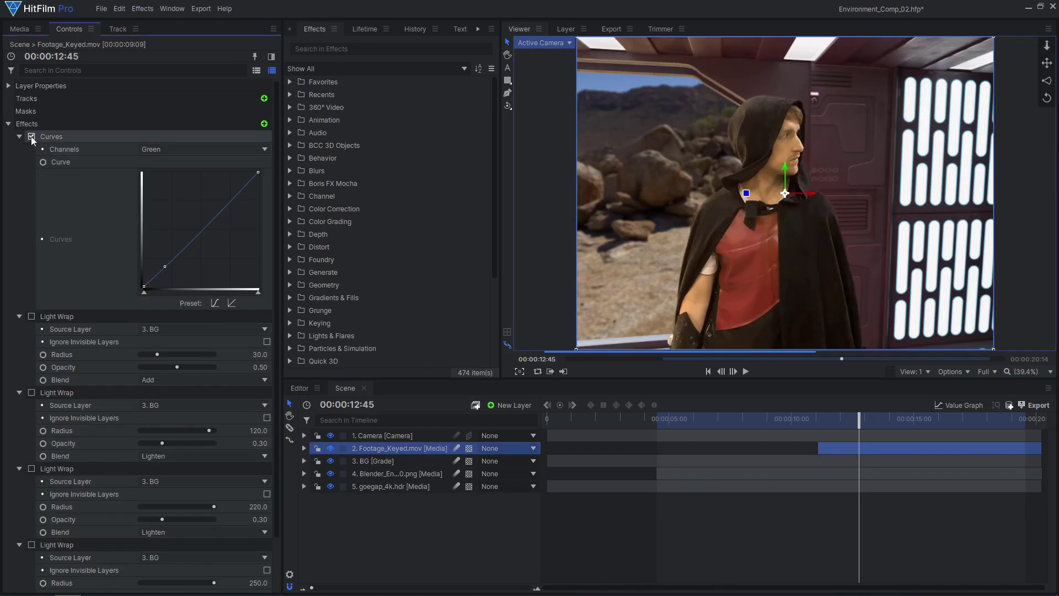
Switch Footage_Keyed's Curves channel to Red, then turn its Curves effect off.
click(168, 148)
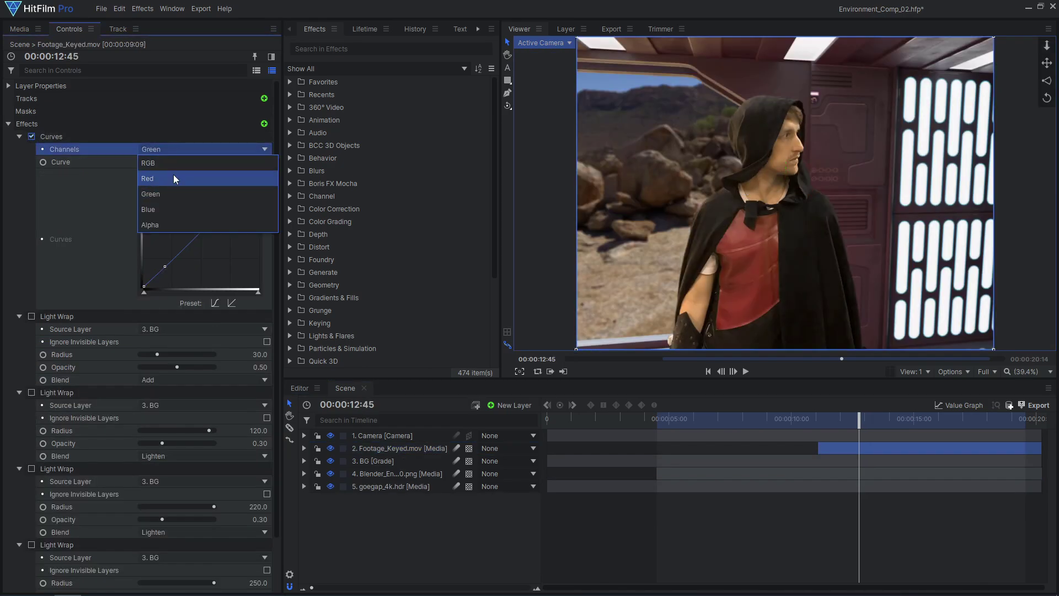
click(174, 176)
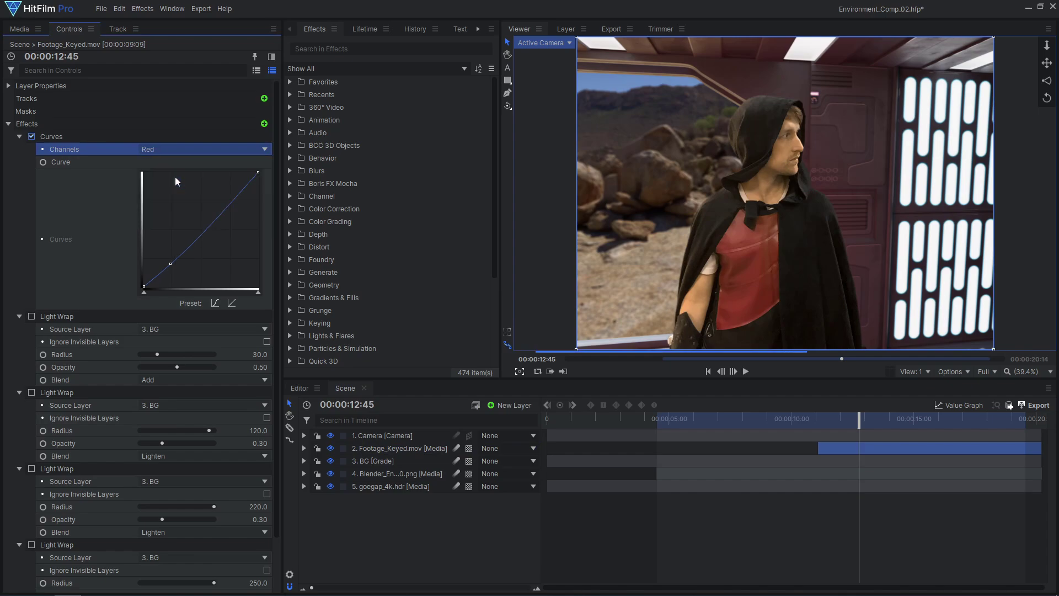
click(32, 137)
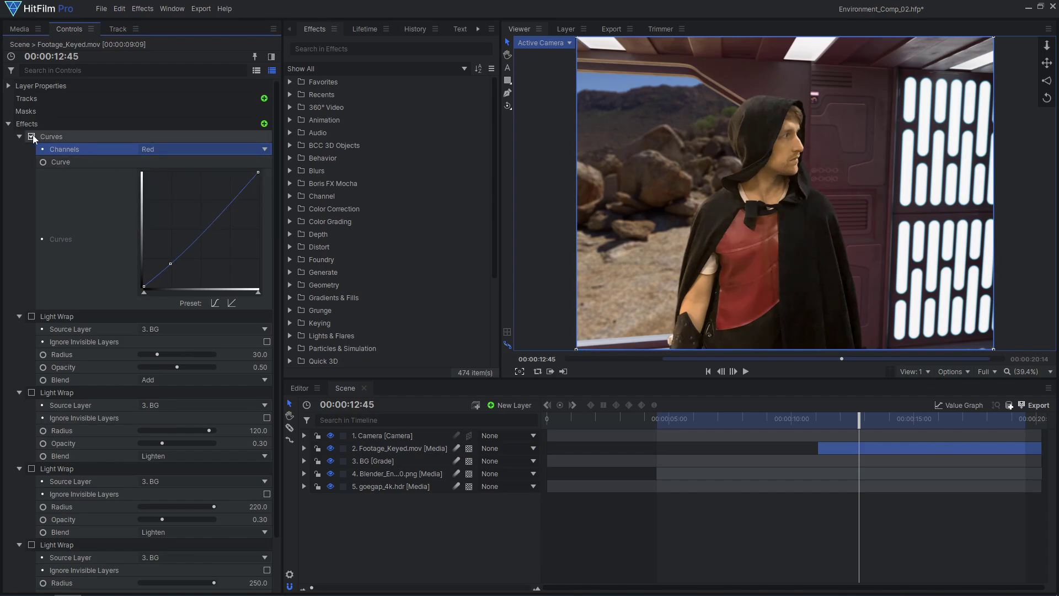
Enable both Light Wrap effects on the actor, briefly toggling the desert's Exposure effect.
scroll(49, 180, down, 3)
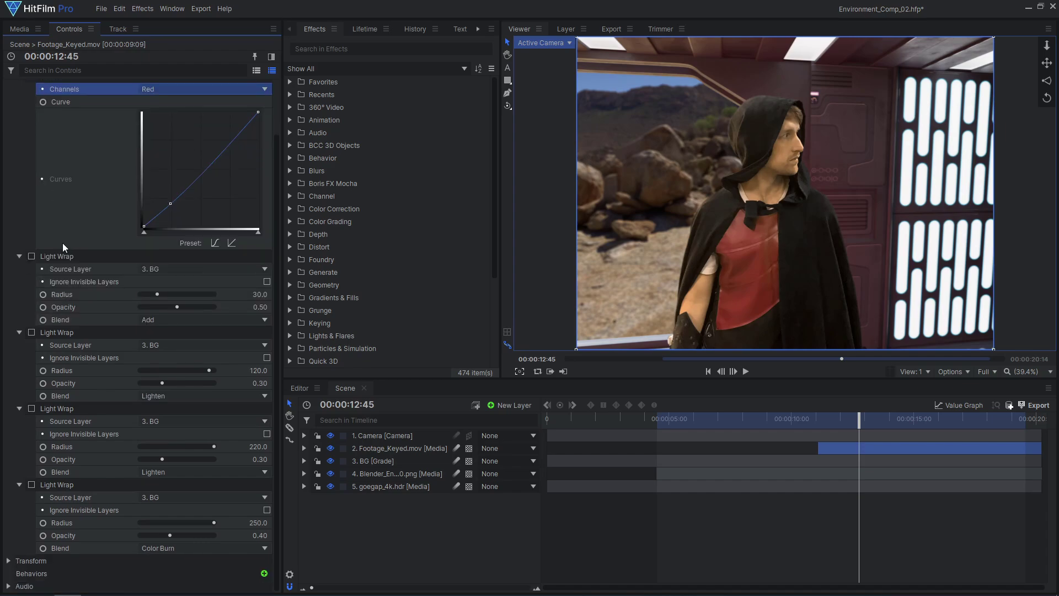
click(31, 256)
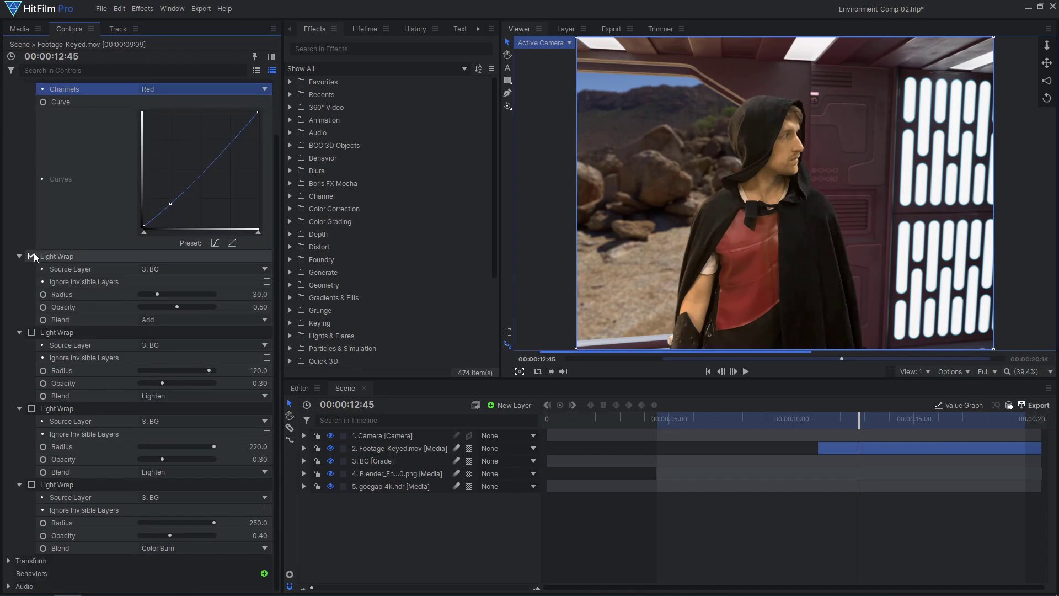
click(31, 333)
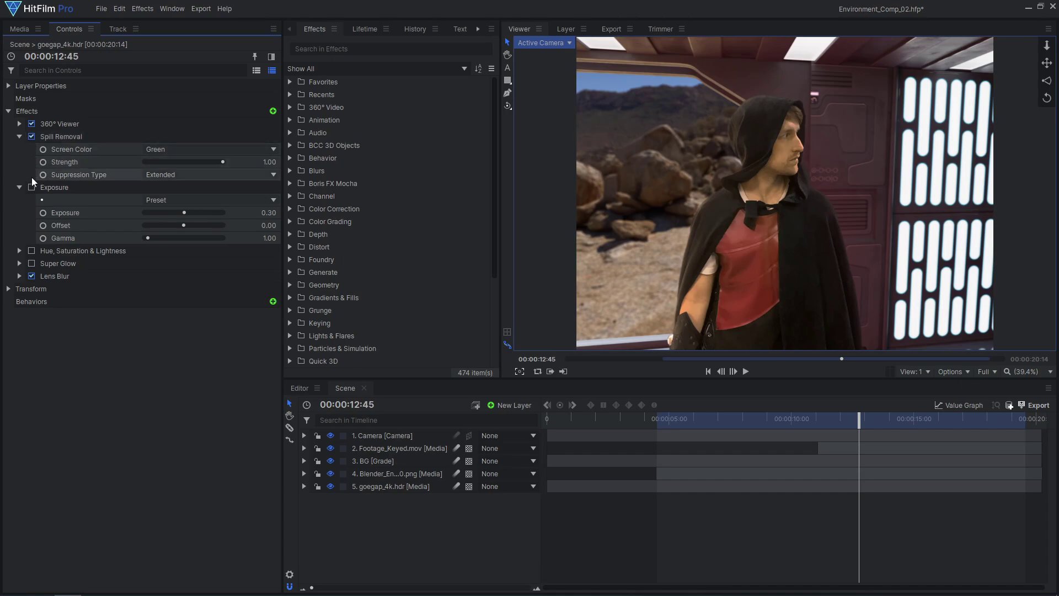
click(31, 187)
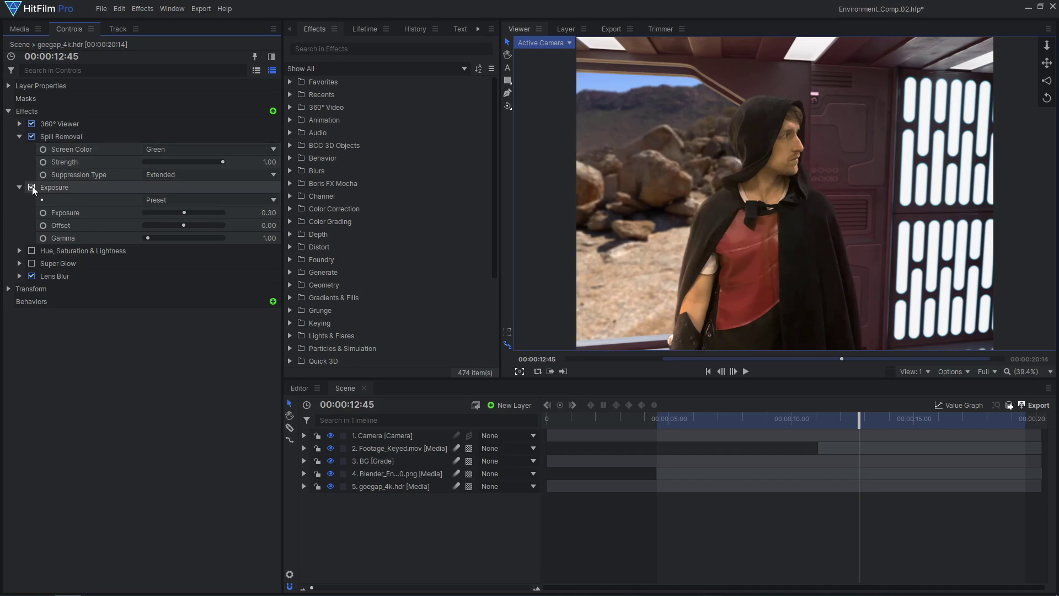
click(32, 187)
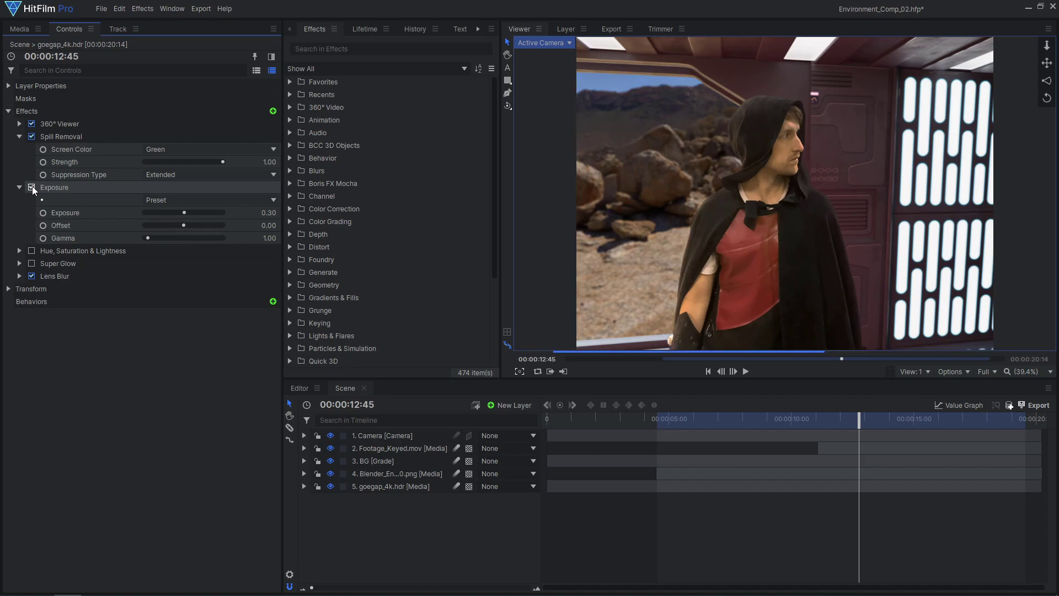
On the Blender corridor render layer, compare Hue, Saturation & Lightness and enable Curves.
click(398, 474)
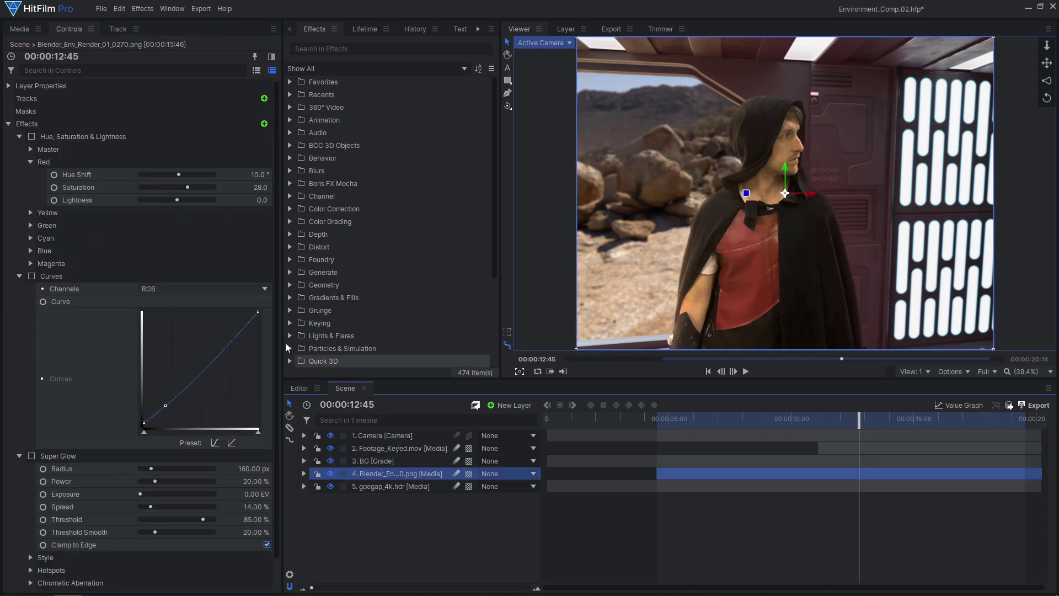
click(31, 137)
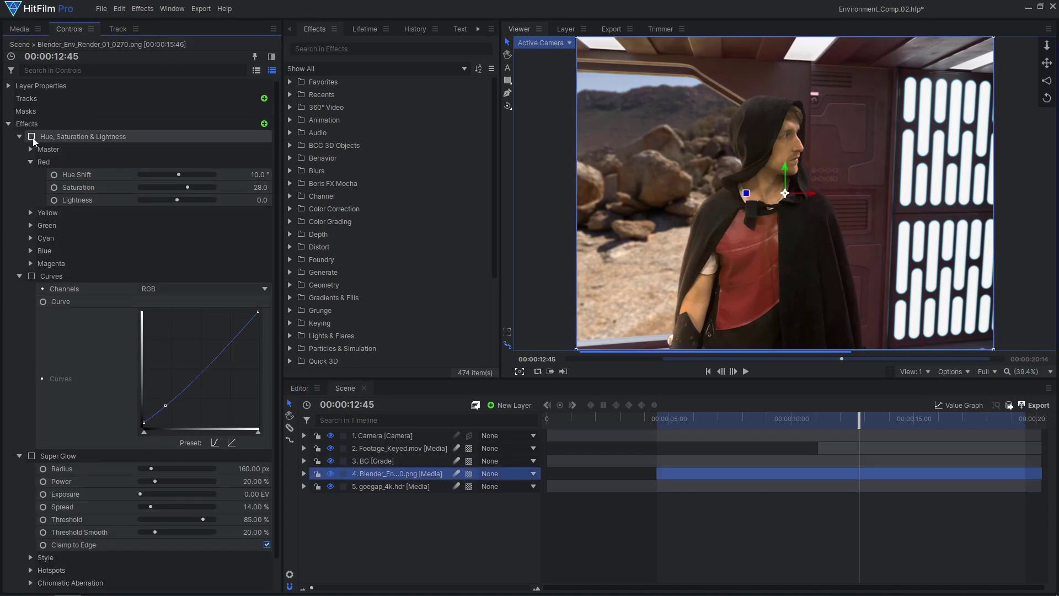
click(31, 137)
click(32, 277)
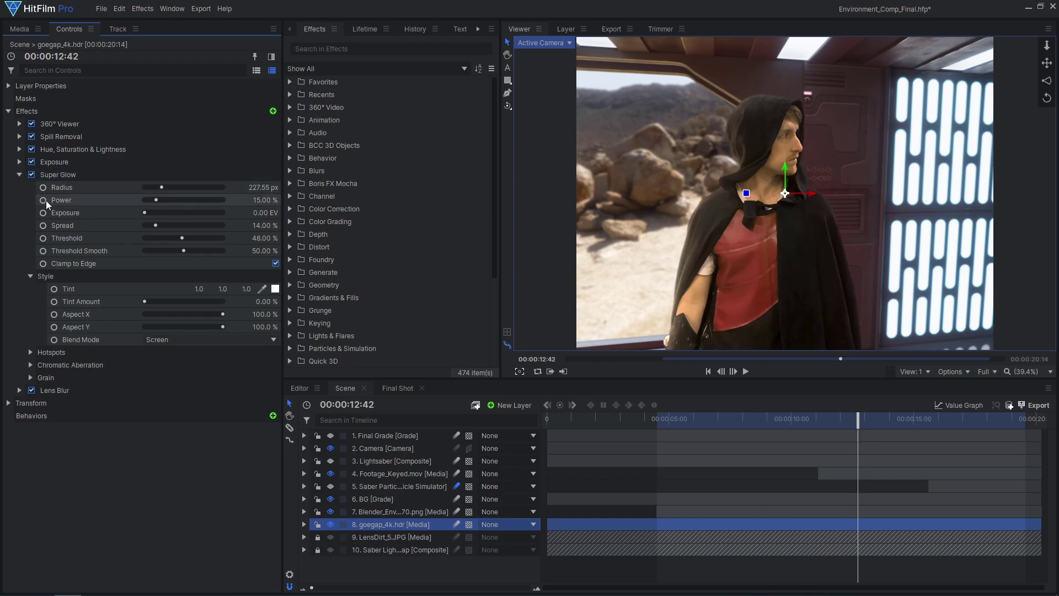
Make layer 1, Final Grade, visible and tick its Lens Dirt effect in Controls.
click(329, 435)
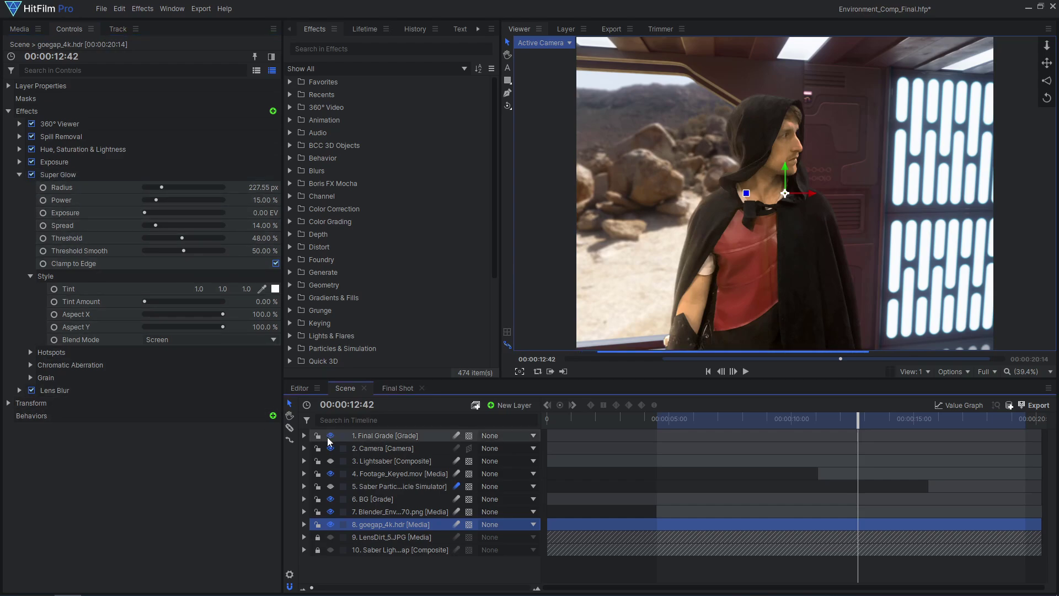
click(422, 435)
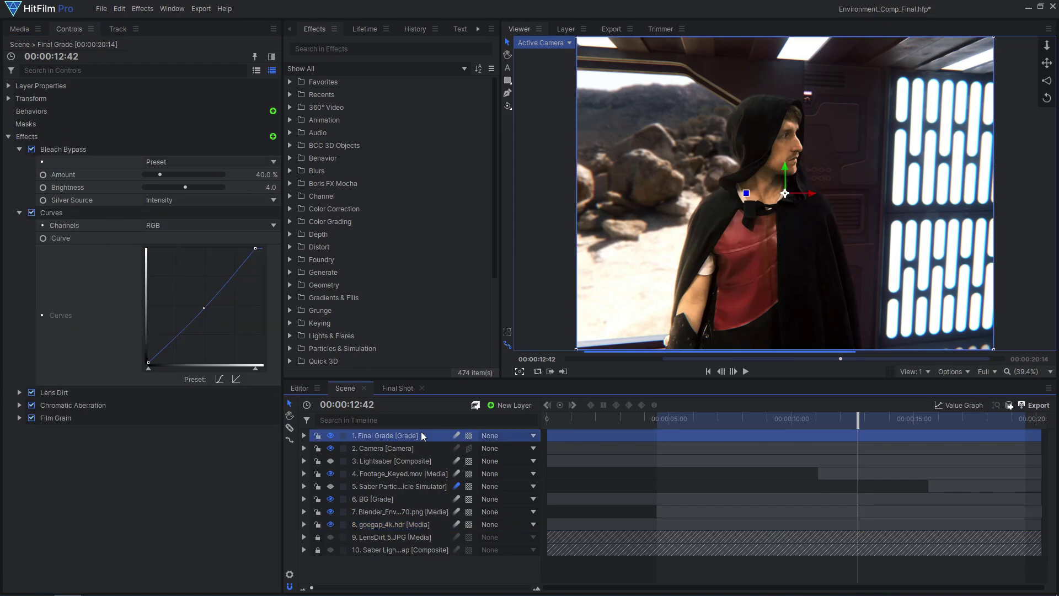
click(18, 174)
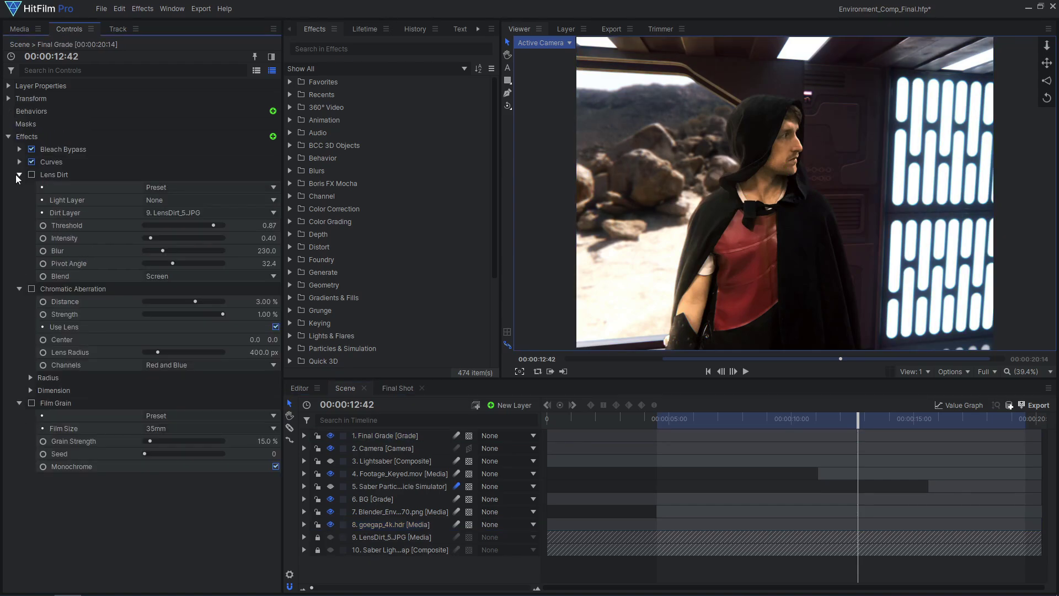
click(31, 174)
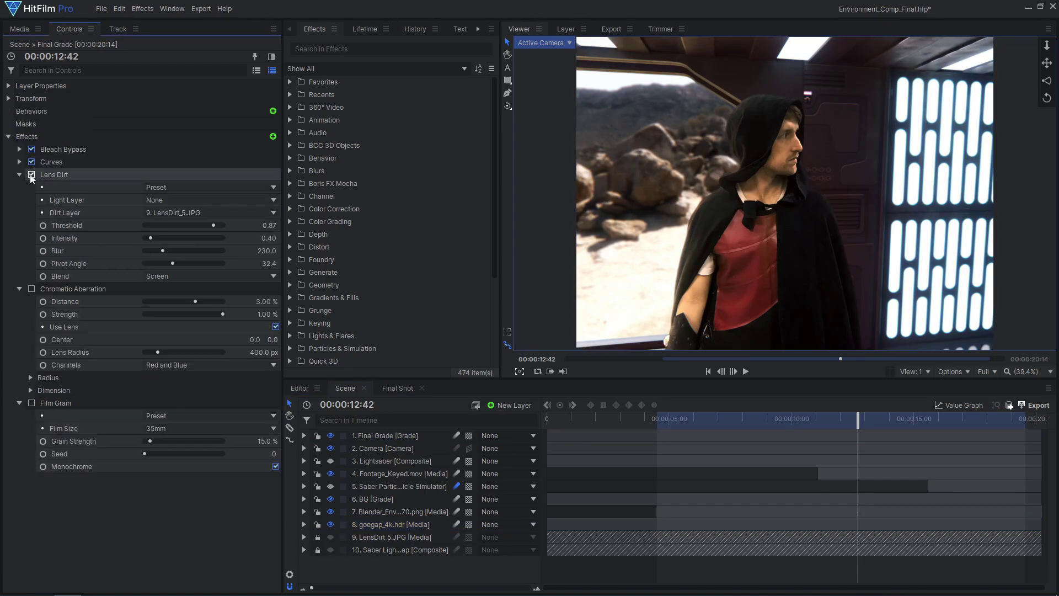